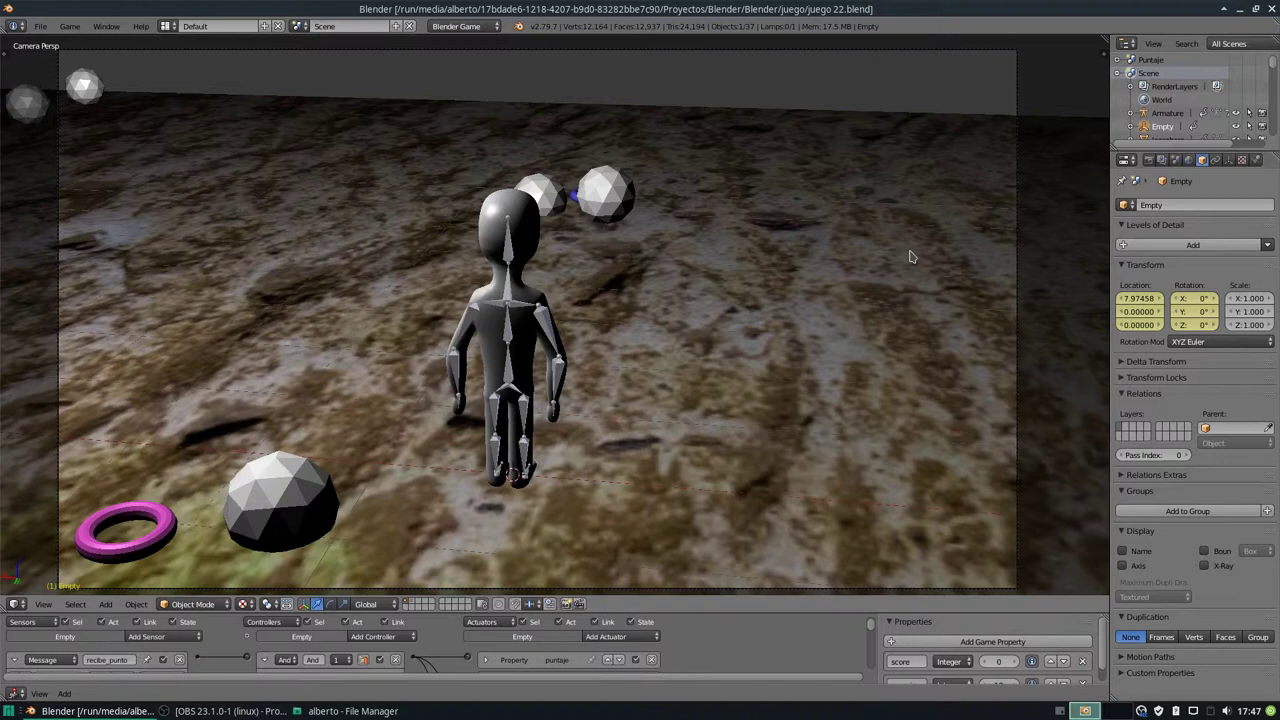
Zoom out of Camera Persp until the scene around the camera frame shows.
{"action": "scroll", "coordinate": [664, 220], "scroll_direction": "down", "scroll_amount": 2}
{"action": "scroll", "coordinate": [664, 220], "scroll_direction": "down", "scroll_amount": 2}
{"action": "scroll", "coordinate": [664, 220], "scroll_direction": "up", "scroll_amount": 1}
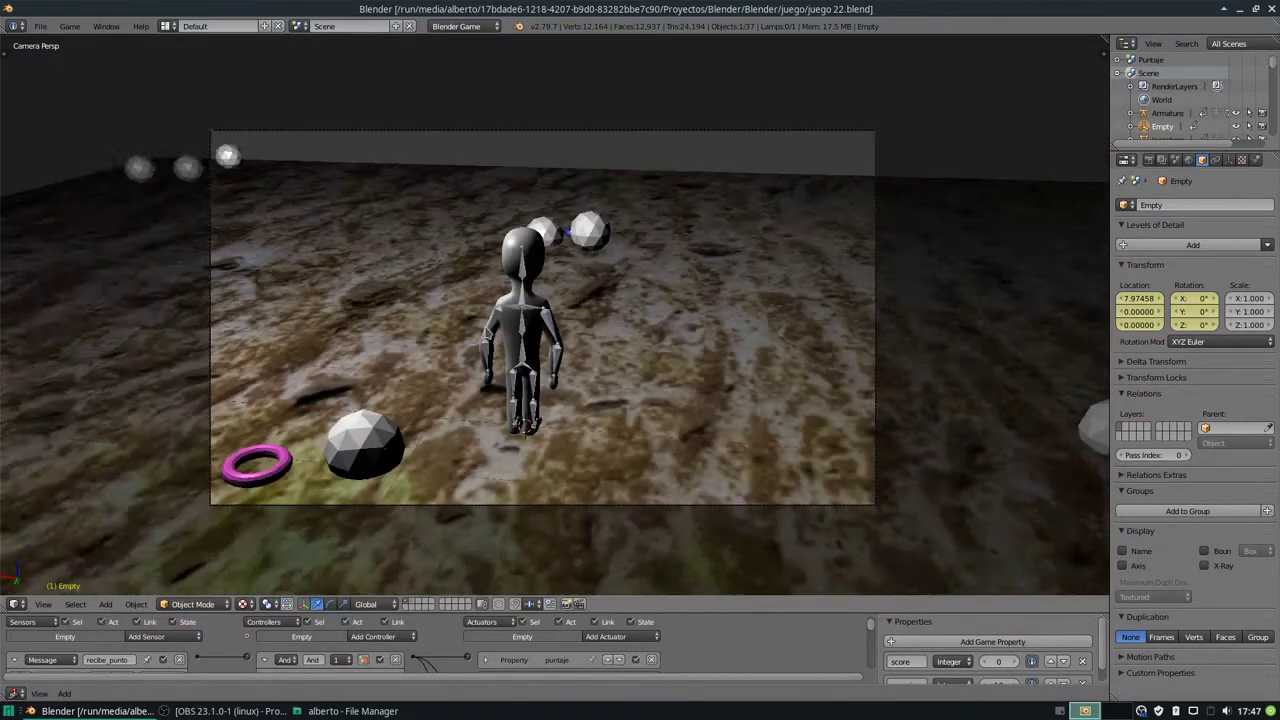
{"action": "scroll", "coordinate": [664, 220], "scroll_direction": "down", "scroll_amount": 1}
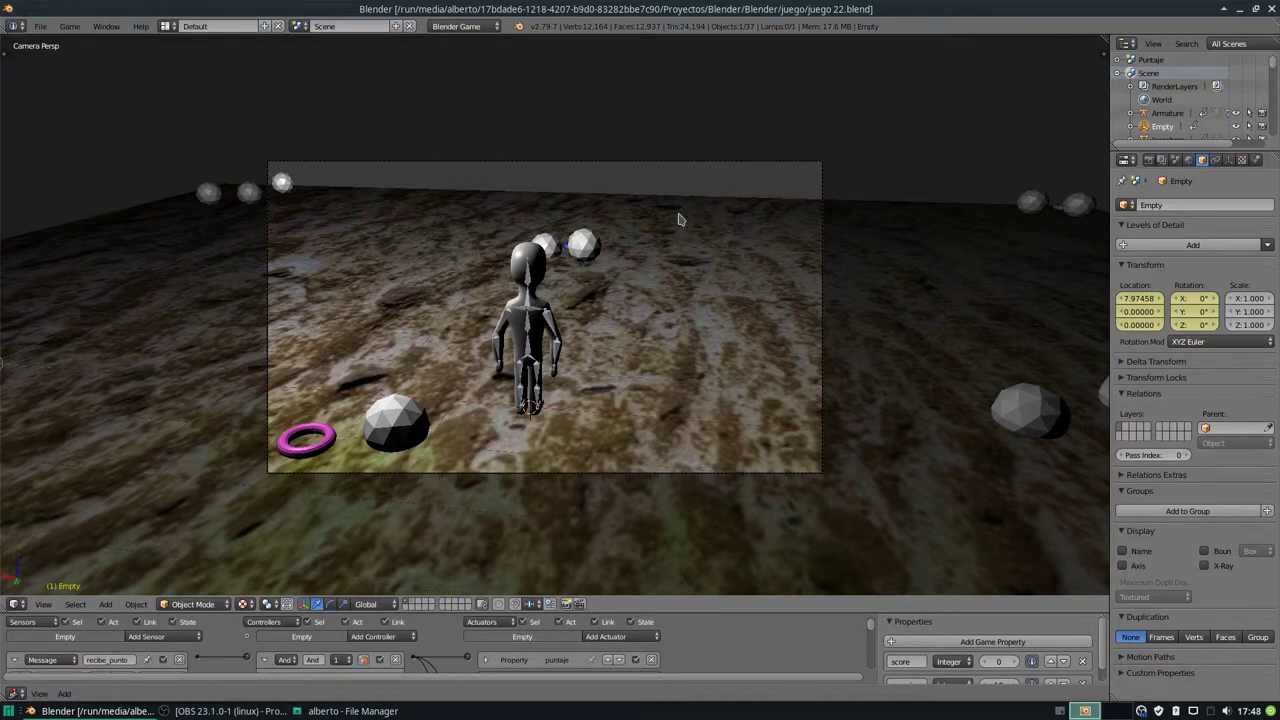
{"action": "scroll", "coordinate": [677, 214], "scroll_direction": "down", "scroll_amount": 3}
Link the yellow ring's gold material to the pink and blue rings.
{"action": "mouse_move", "coordinate": [777, 263]}
{"action": "middle_mouse_down"}
{"action": "mouse_move", "coordinate": [728, 271]}
{"action": "mouse_move", "coordinate": [590, 336]}
{"action": "mouse_move", "coordinate": [650, 340]}
{"action": "mouse_move", "coordinate": [615, 232]}
{"action": "mouse_move", "coordinate": [655, 208]}
{"action": "mouse_move", "coordinate": [593, 270]}
{"action": "mouse_move", "coordinate": [328, 214]}
{"action": "middle_mouse_up"}
{"action": "scroll", "coordinate": [593, 270], "scroll_direction": "up", "scroll_amount": 3}
{"action": "scroll", "coordinate": [593, 270], "scroll_direction": "up", "scroll_amount": 2}
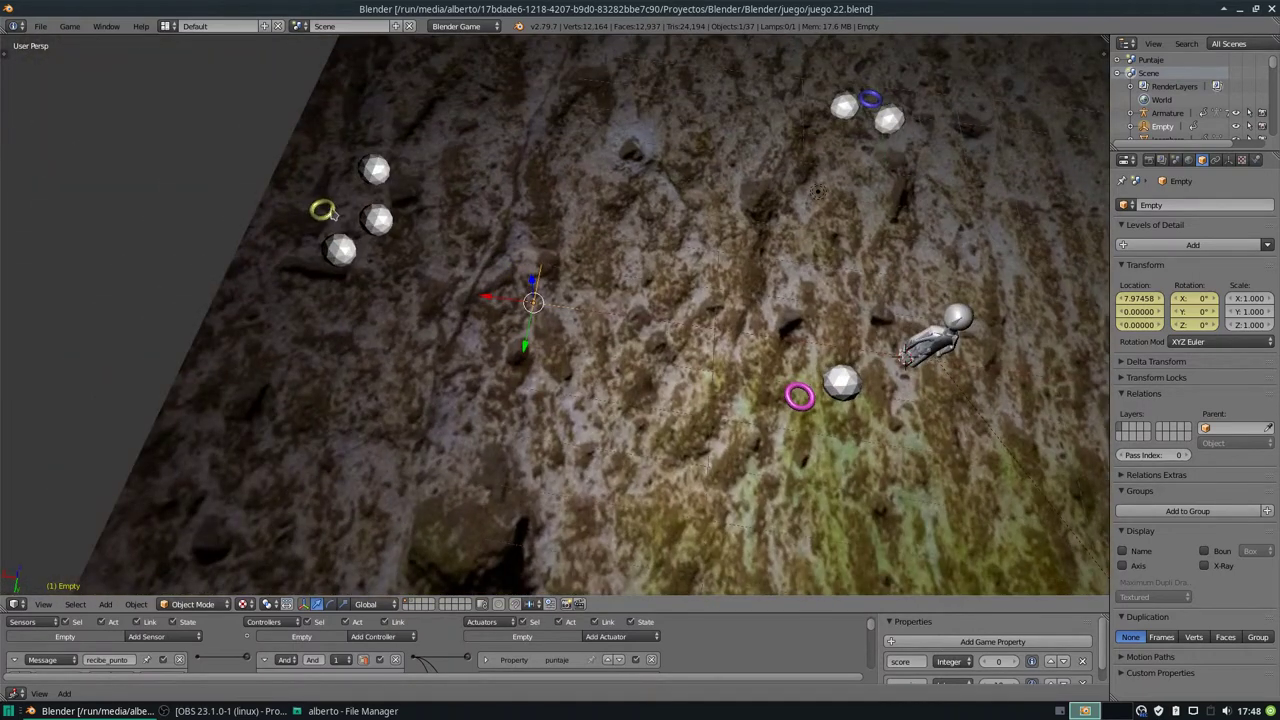
{"action": "scroll", "coordinate": [345, 214], "scroll_direction": "down", "scroll_amount": 3}
{"action": "scroll", "coordinate": [467, 268], "scroll_direction": "down", "scroll_amount": 2}
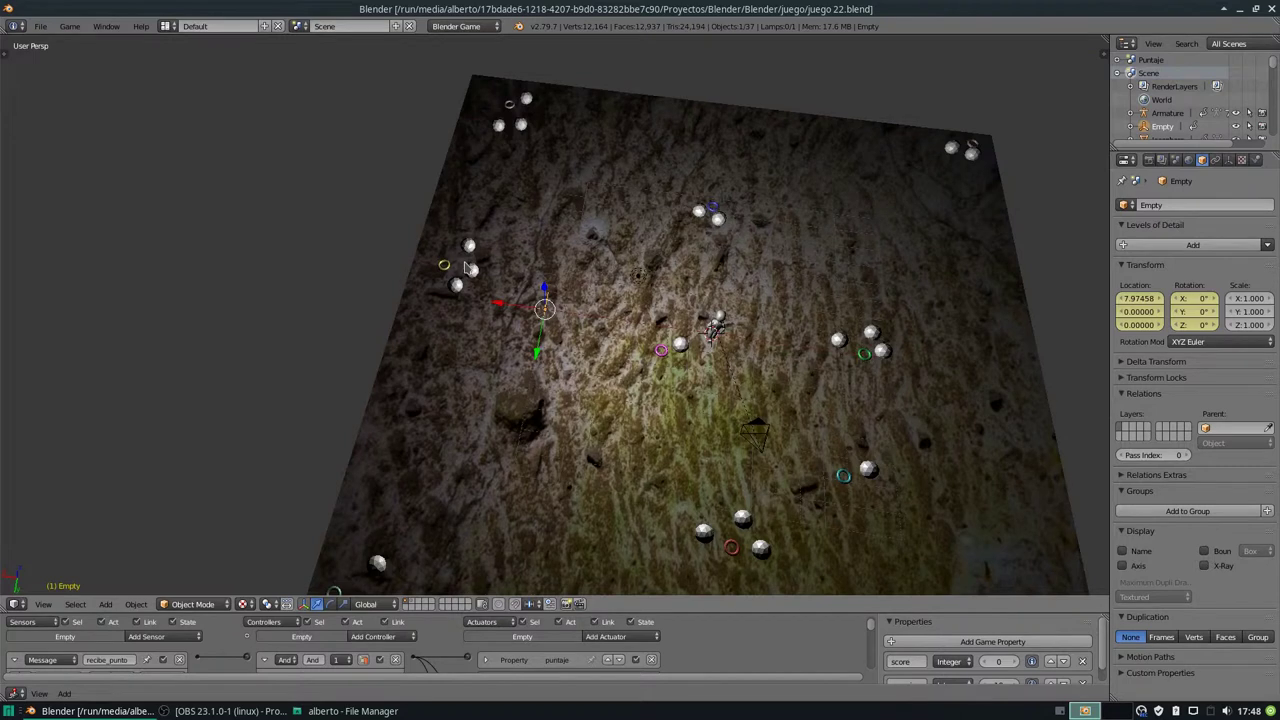
{"action": "scroll", "coordinate": [467, 268], "scroll_direction": "up", "scroll_amount": 2}
{"action": "scroll", "coordinate": [467, 268], "scroll_direction": "up", "scroll_amount": 2}
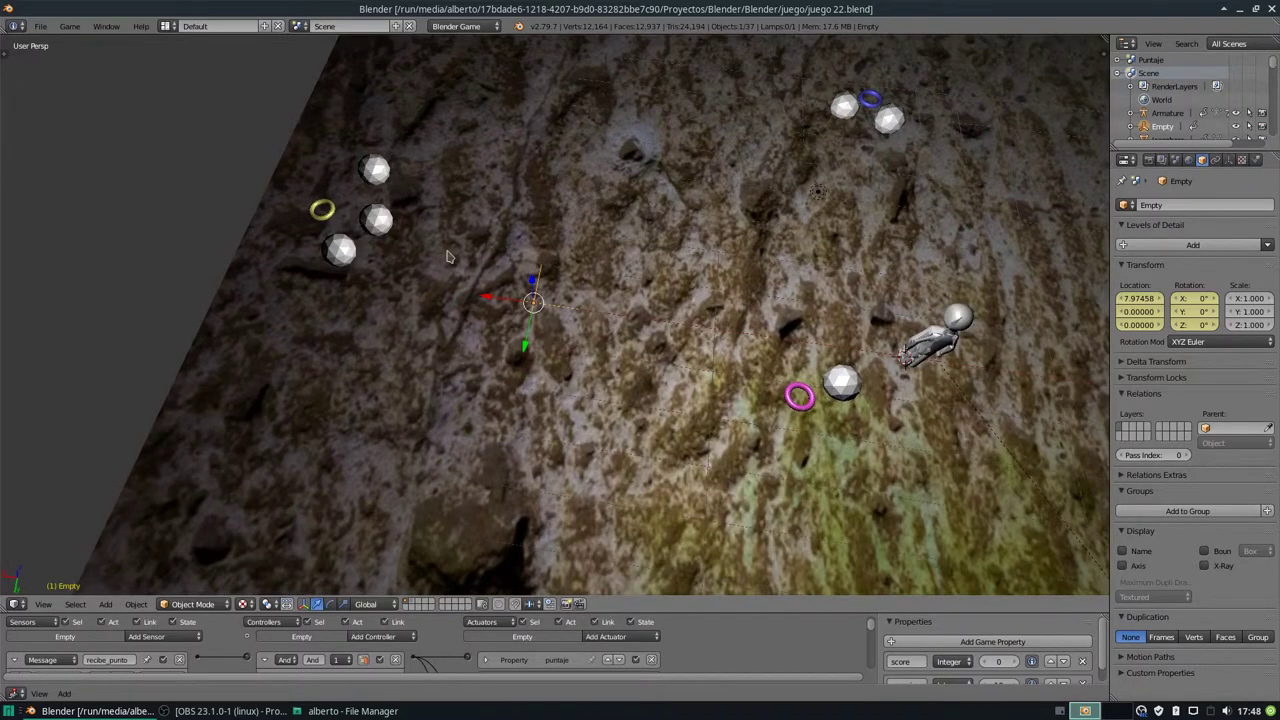
{"action": "right_click", "coordinate": [786, 392]}
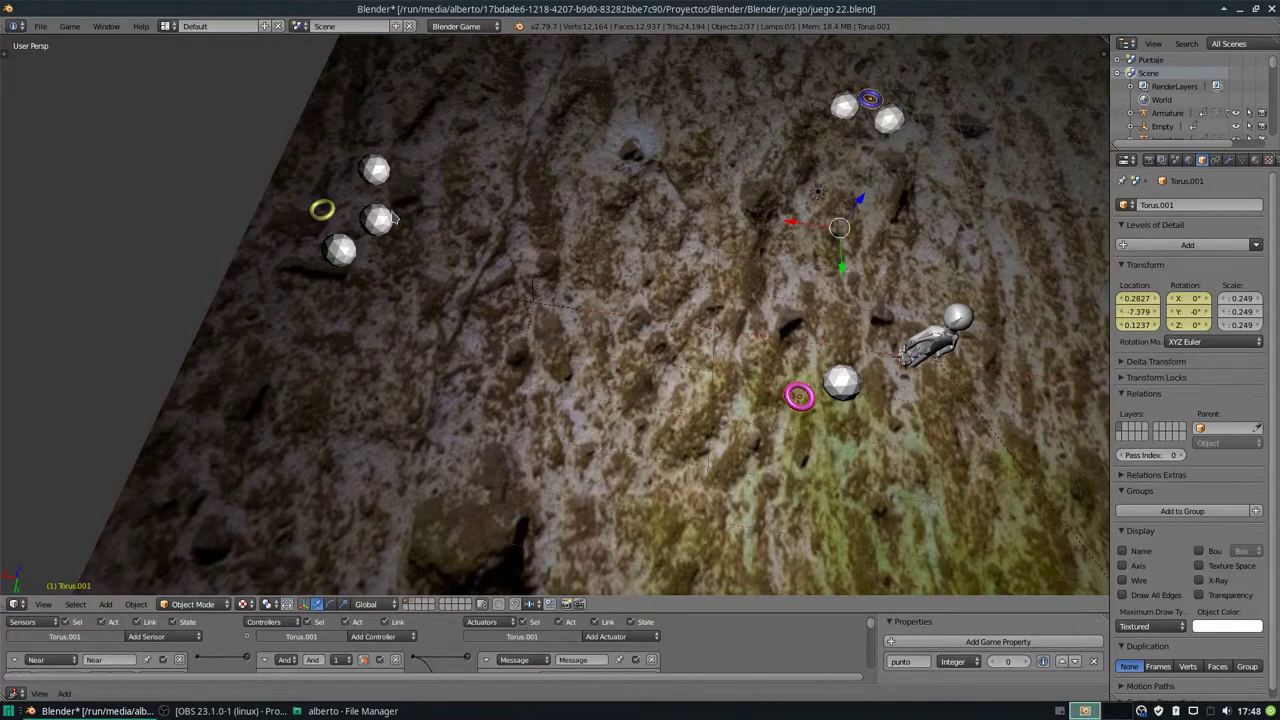
{"action": "right_click", "coordinate": [330, 212], "text": "shift"}
{"action": "key", "text": "ctrl+l"}
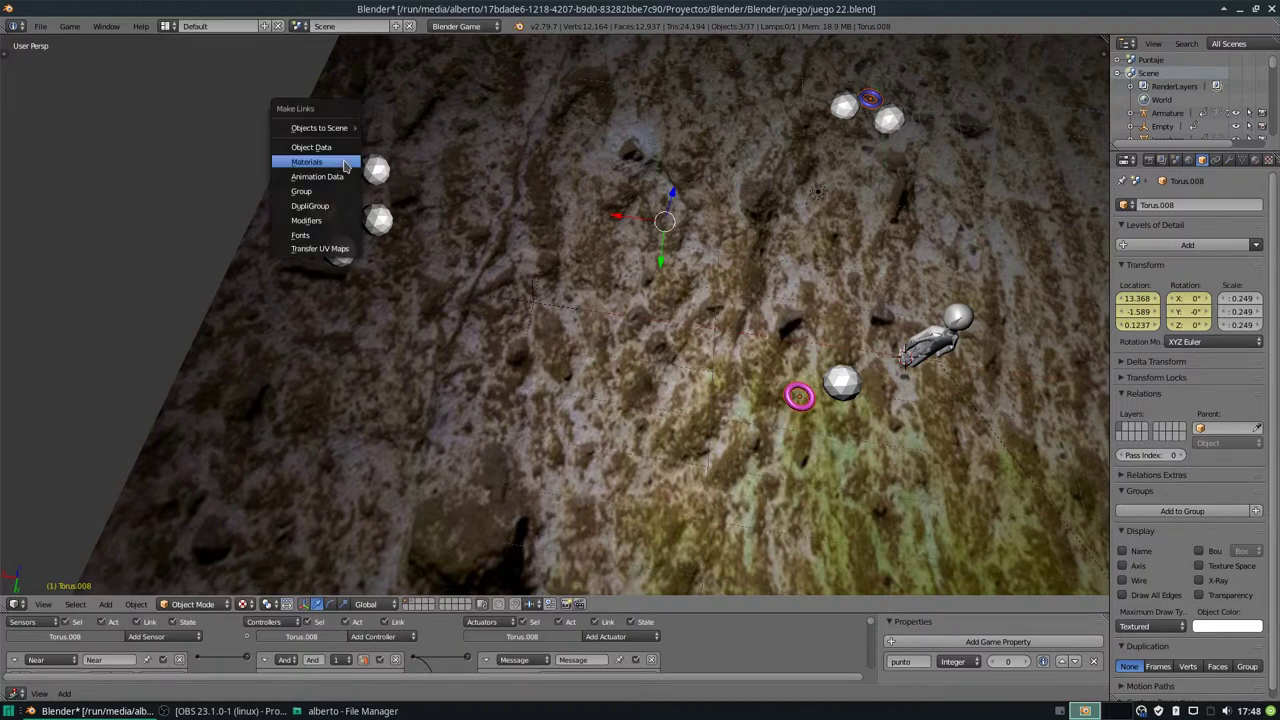
{"action": "left_click", "coordinate": [343, 166]}
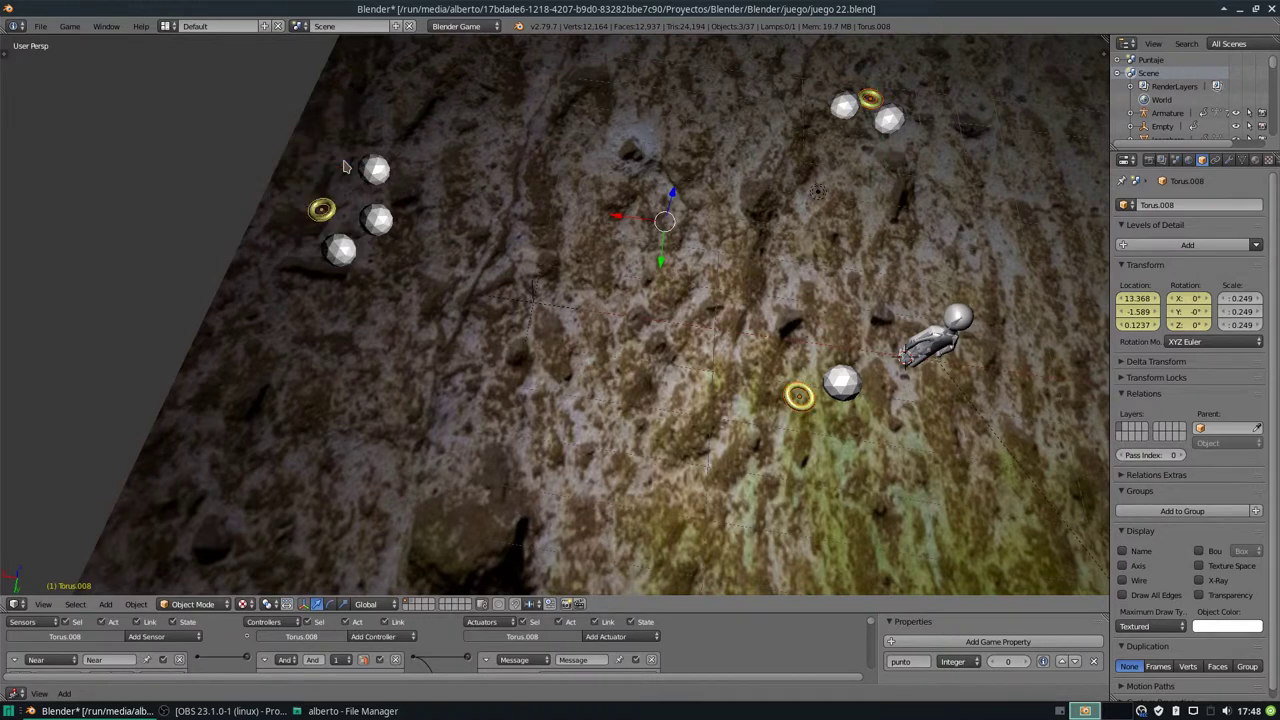
Tilt the view over the whole ground and select the gold ring beside the sphere.
{"action": "mouse_move", "coordinate": [443, 229]}
{"action": "middle_mouse_down"}
{"action": "mouse_move", "coordinate": [737, 250]}
{"action": "mouse_move", "coordinate": [712, 203]}
{"action": "middle_mouse_up"}
{"action": "scroll", "coordinate": [712, 203], "scroll_direction": "up", "scroll_amount": 3}
{"action": "scroll", "coordinate": [763, 297], "scroll_direction": "up", "scroll_amount": 3}
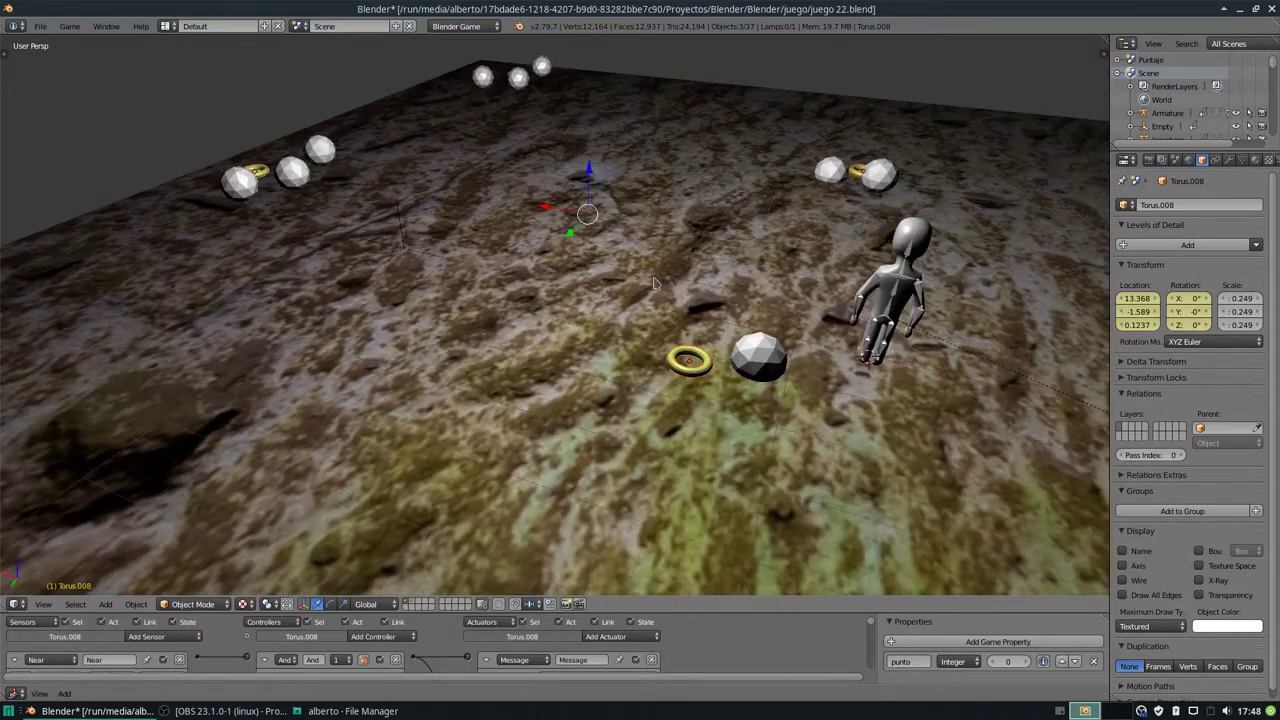
{"action": "right_click", "coordinate": [690, 357]}
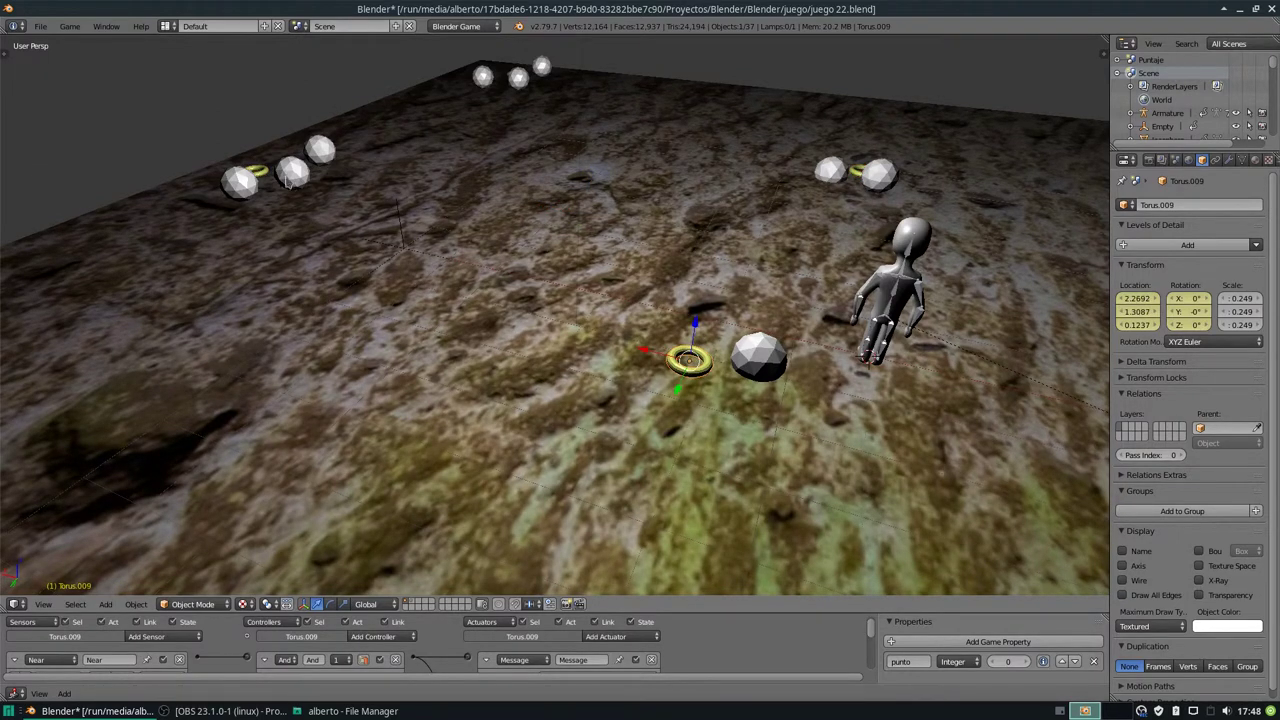
Enlarge the Logic Editor and set the selected ring's message subject to 5punto.
{"action": "mouse_move", "coordinate": [810, 597]}
{"action": "left_mouse_down"}
{"action": "mouse_move", "coordinate": [790, 568]}
{"action": "mouse_move", "coordinate": [800, 405]}
{"action": "left_mouse_up"}
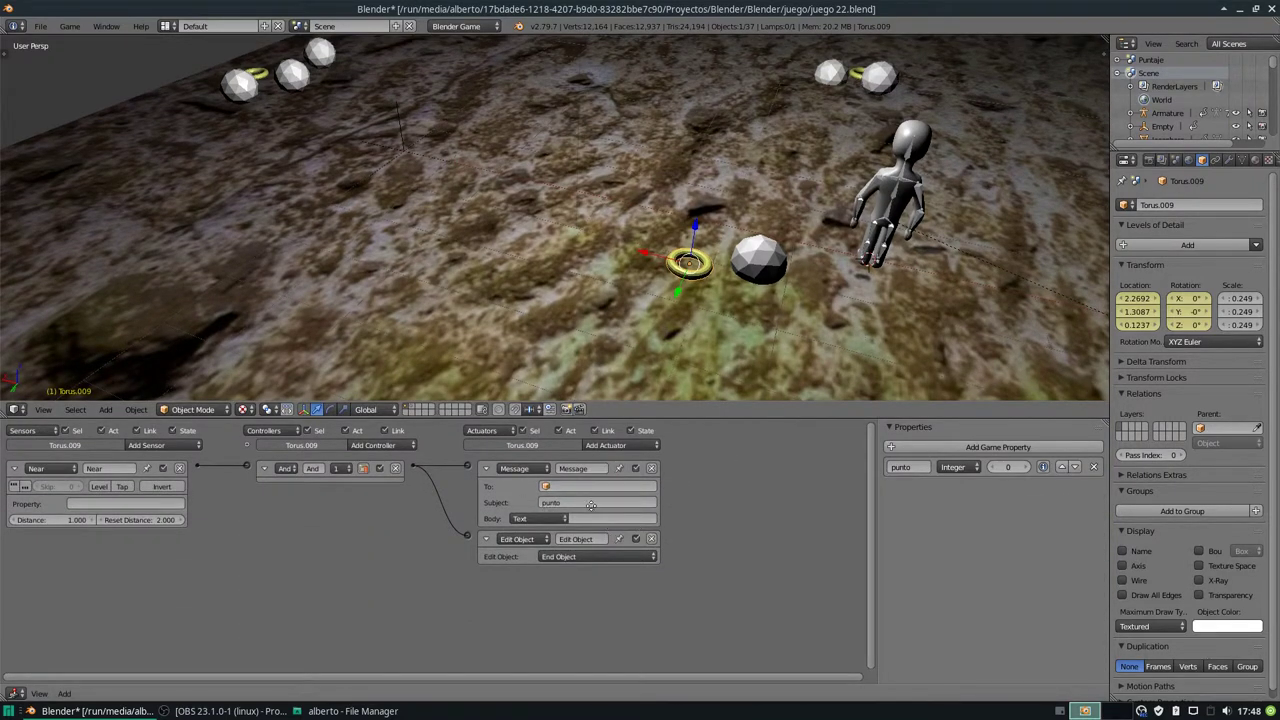
{"action": "left_click", "coordinate": [590, 507]}
{"action": "key", "text": "Return"}
{"action": "type", "text": "S"}
{"action": "key", "text": "Return"}
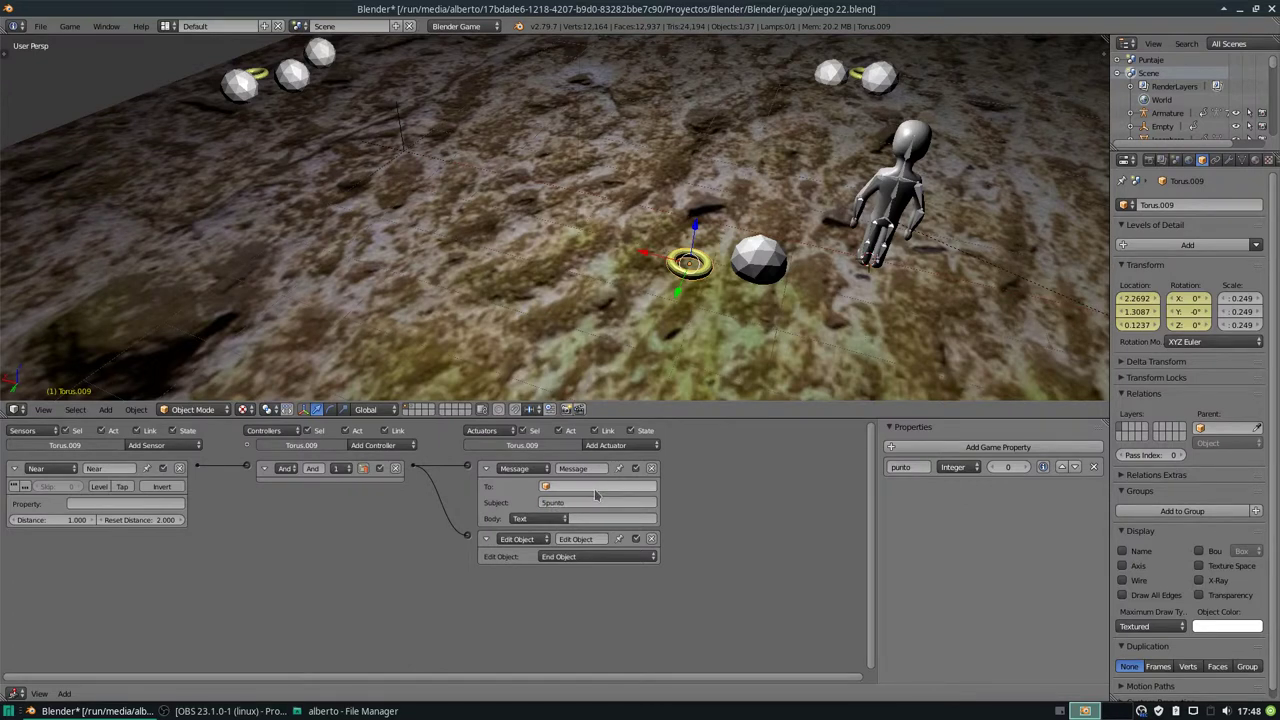
Change the message subject to 5punto on the far-right ring and the ring among the left spheres.
{"action": "right_click", "coordinate": [857, 75]}
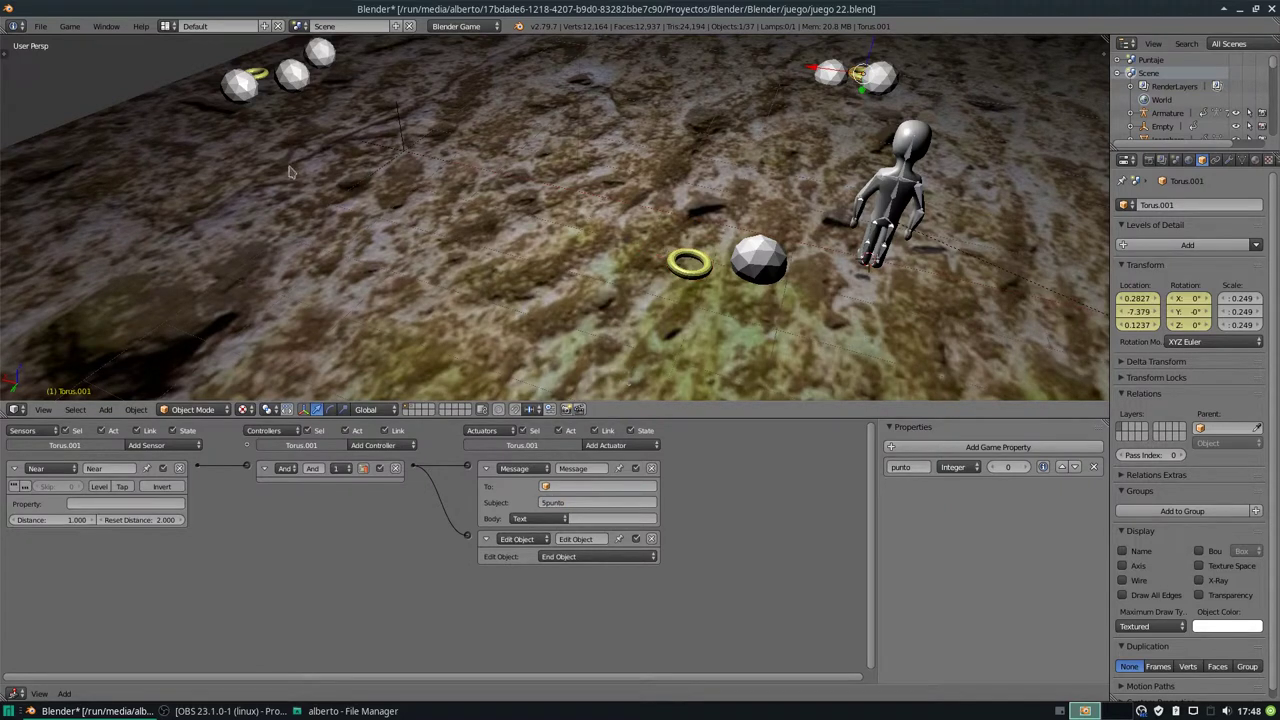
{"action": "right_click", "coordinate": [259, 80]}
{"action": "left_click", "coordinate": [548, 502]}
{"action": "key", "text": "Home"}
{"action": "type", "text": "S"}
{"action": "key", "text": "Return"}
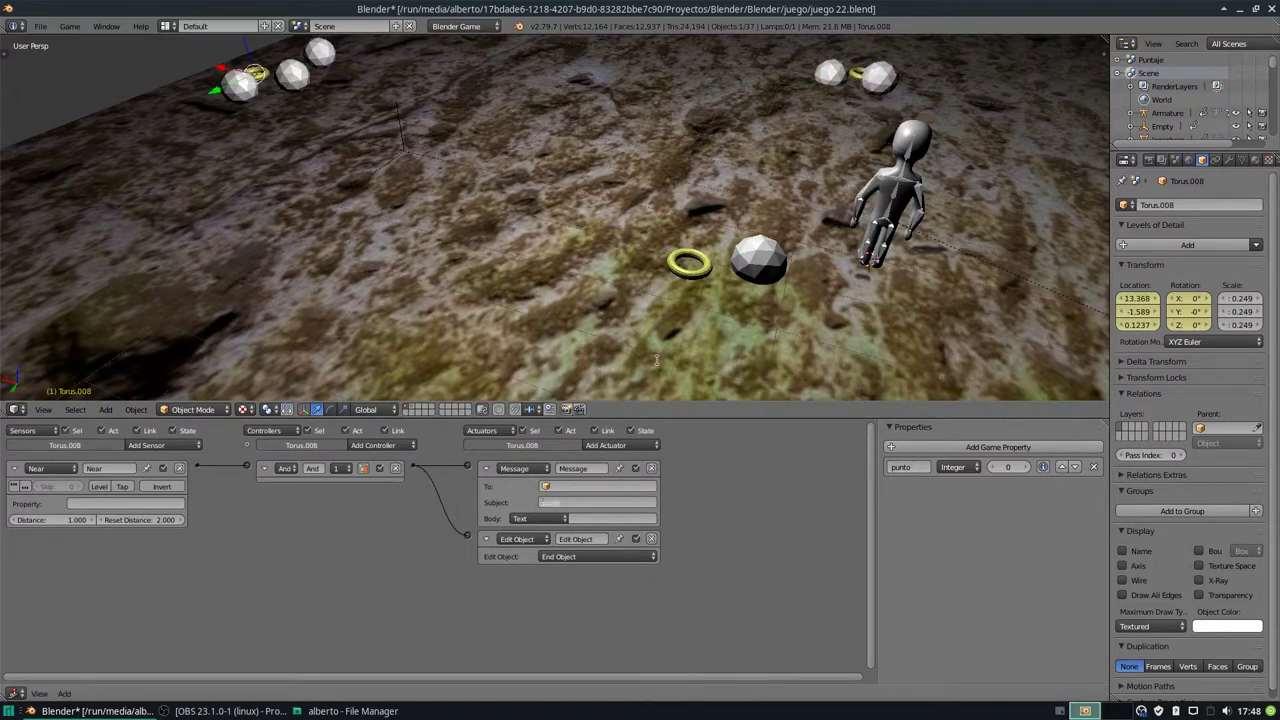
{"action": "scroll", "coordinate": [636, 318], "scroll_direction": "down", "scroll_amount": 3}
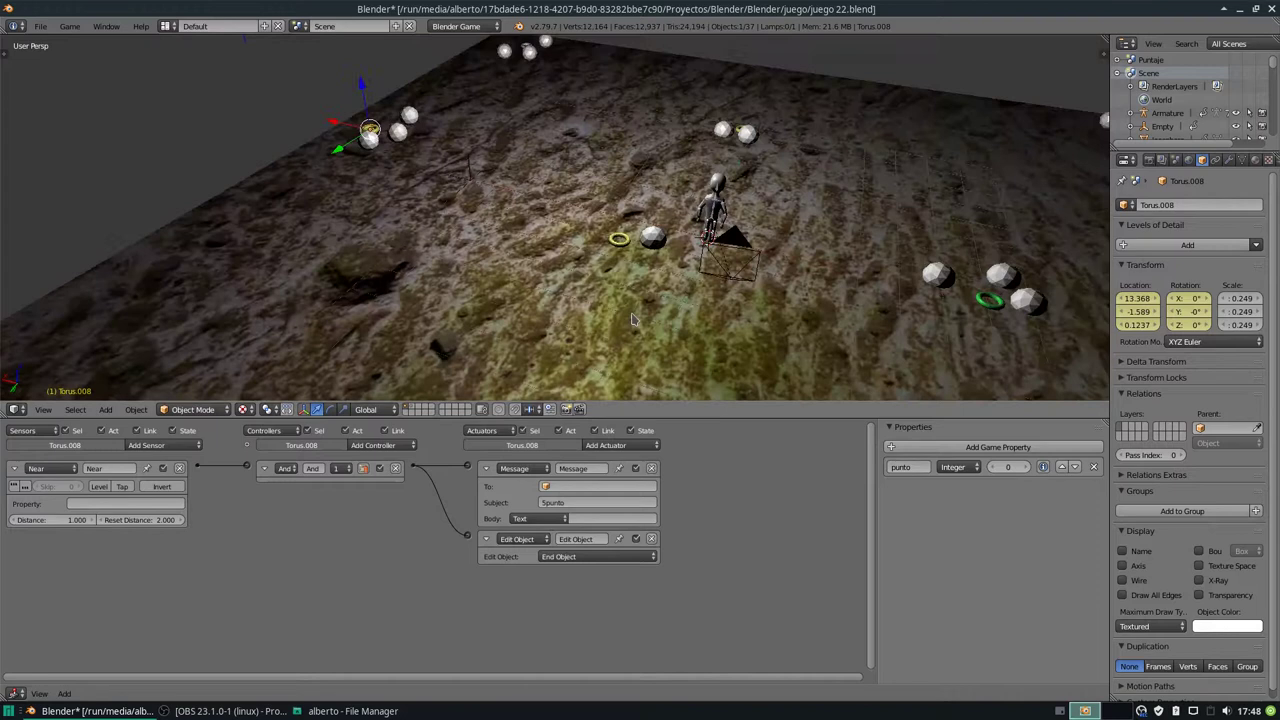
Give the Empty a Message sensor named puntaje_alto with subject 5punto.
{"action": "right_click", "coordinate": [470, 178]}
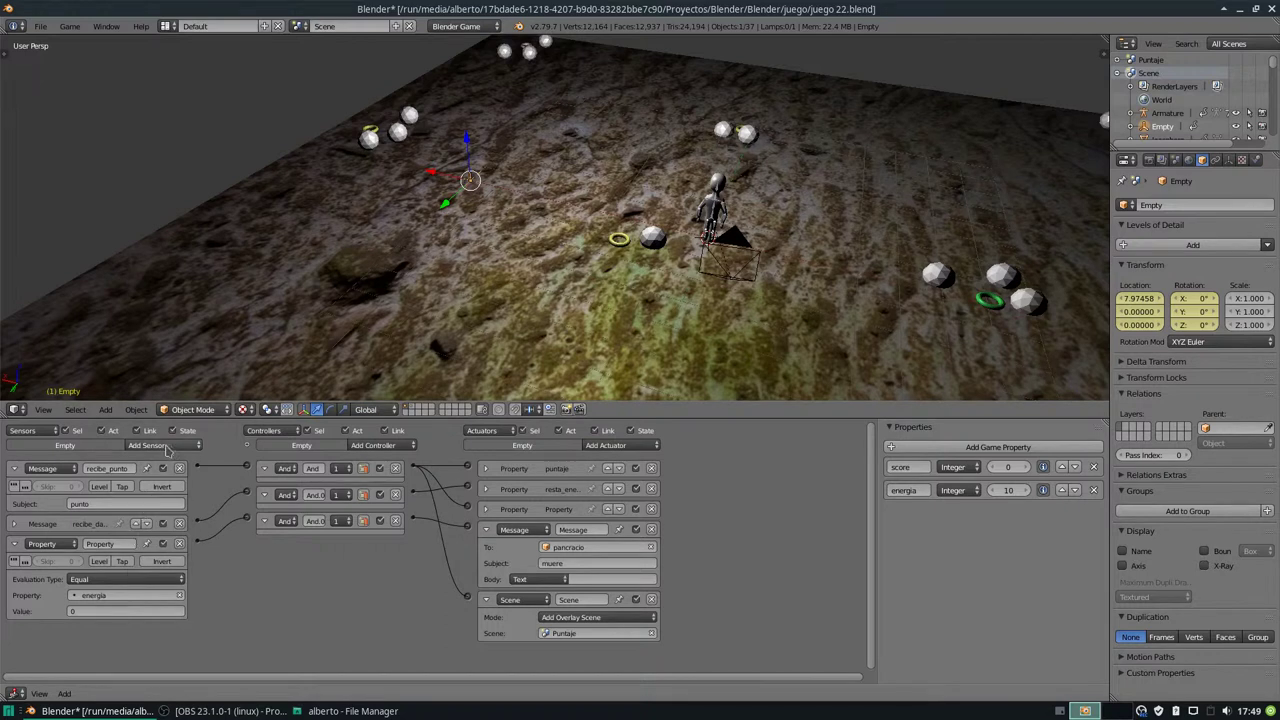
{"action": "left_click", "coordinate": [168, 448]}
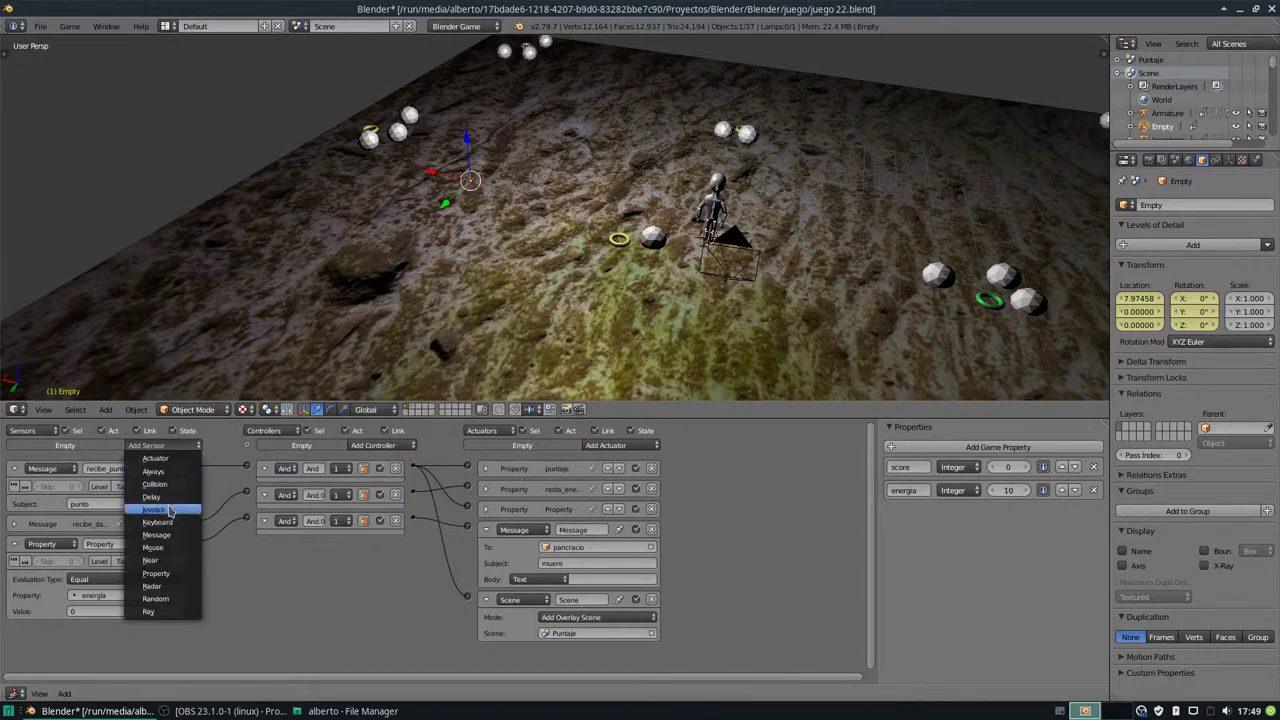
{"action": "left_click", "coordinate": [177, 537]}
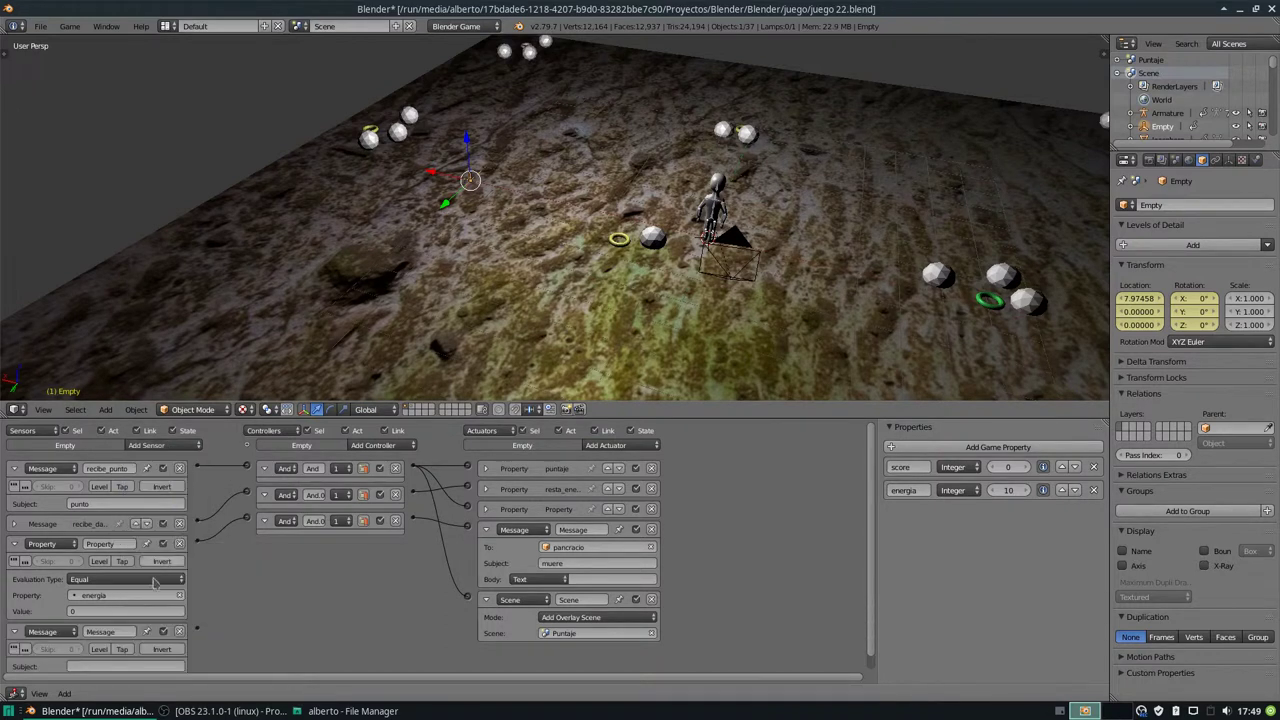
{"action": "scroll", "coordinate": [873, 553], "scroll_direction": "down", "scroll_amount": 1}
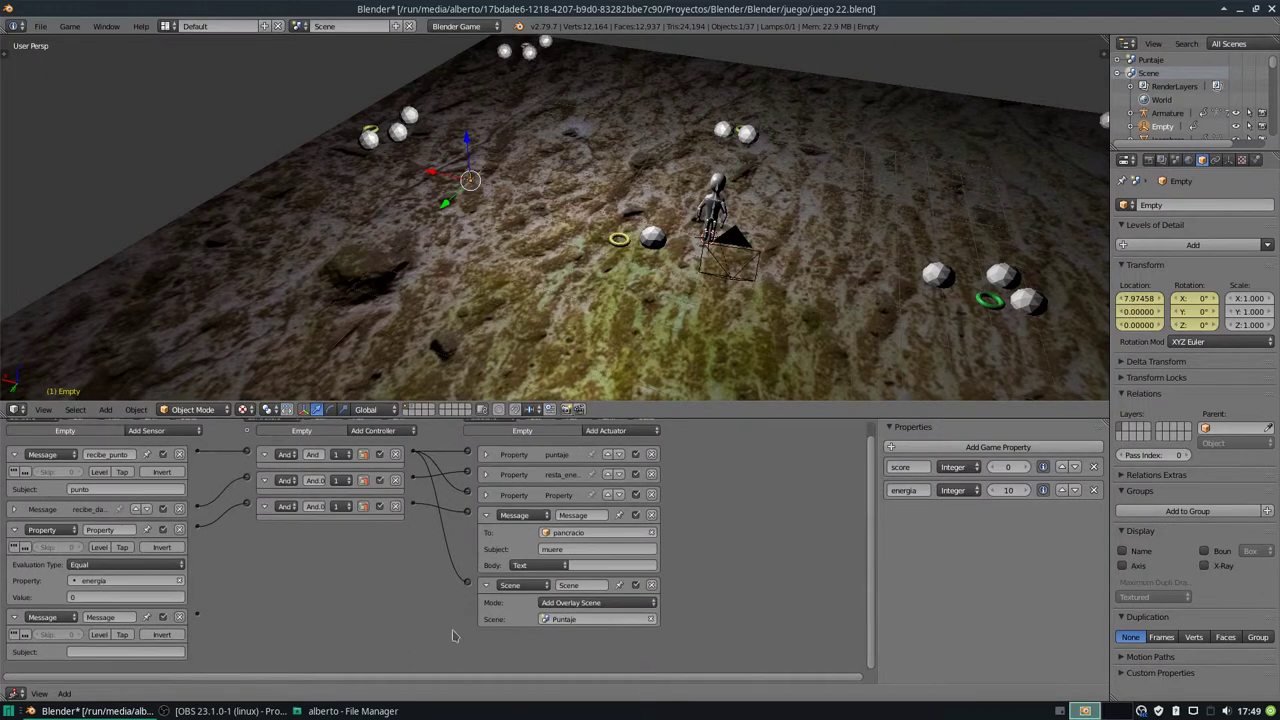
{"action": "left_click", "coordinate": [110, 617]}
{"action": "type", "text": "rec"}
{"action": "type", "text": "_alto"}
{"action": "key", "text": "Return"}
{"action": "left_click", "coordinate": [108, 653]}
{"action": "type", "text": "punto"}
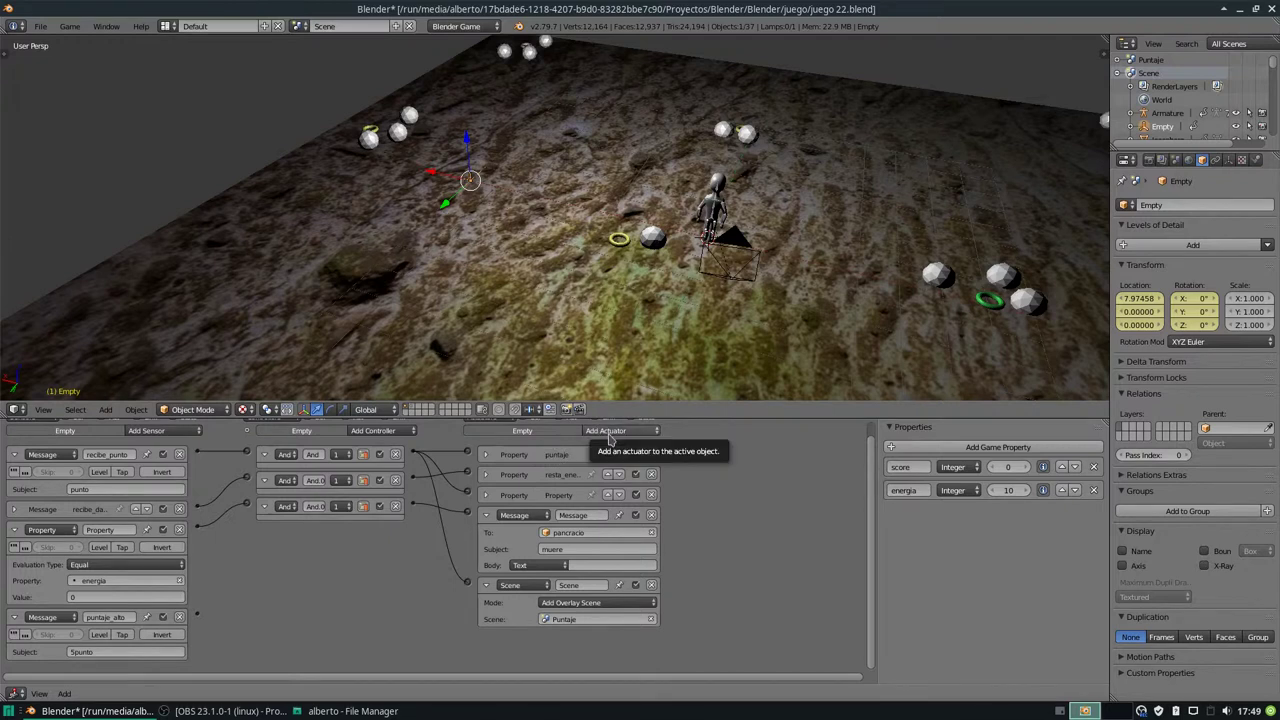
Add a Property actuator to the Empty in Add mode, adding 5 to score.
{"action": "left_click", "coordinate": [609, 432]}
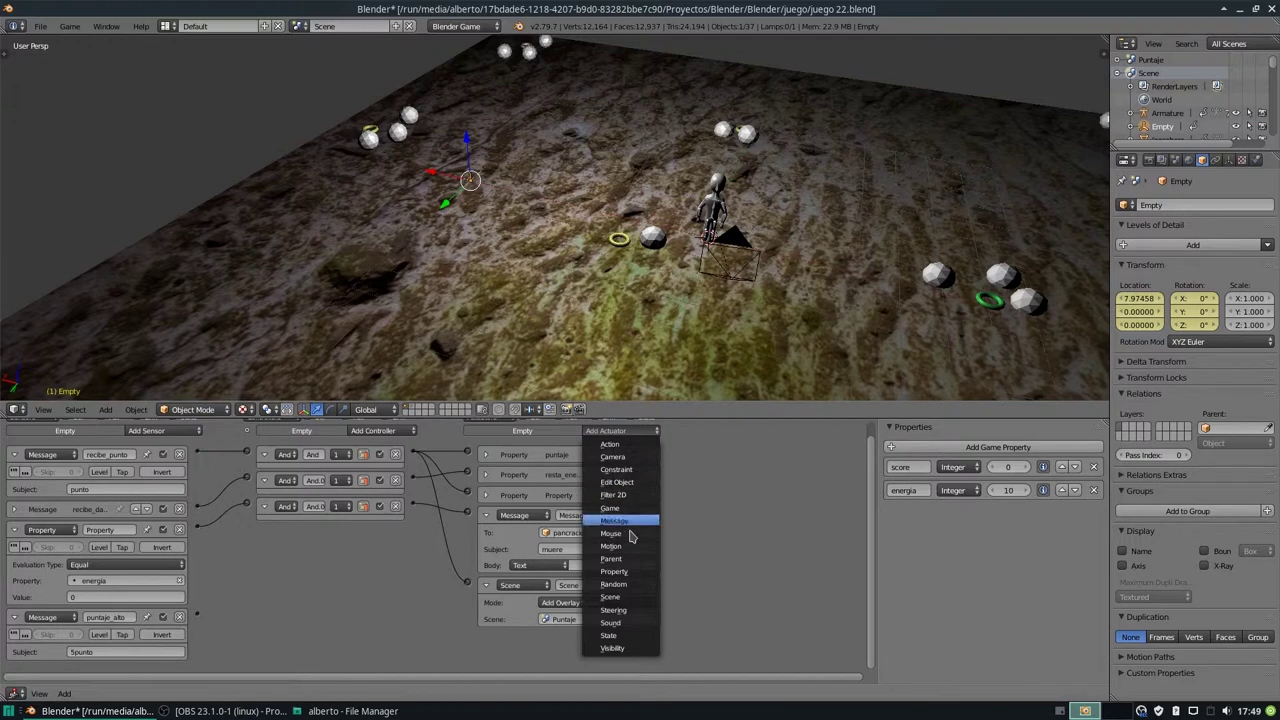
{"action": "left_click", "coordinate": [638, 572]}
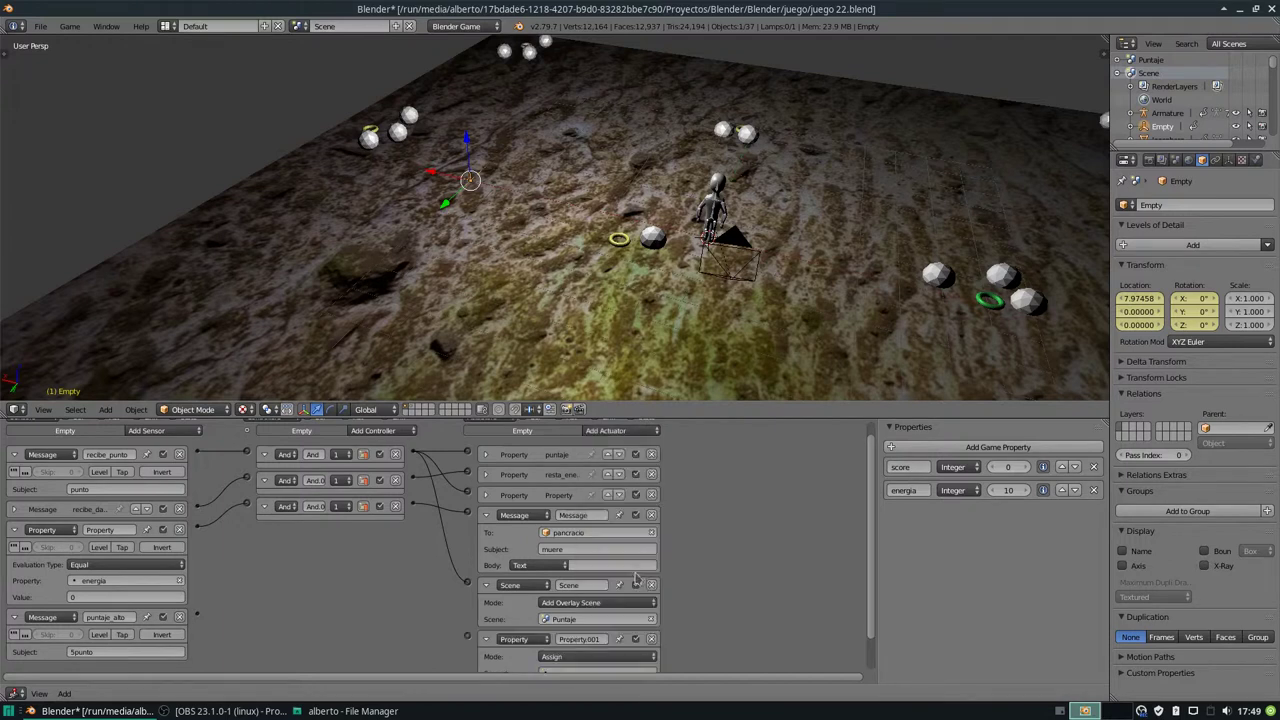
{"action": "scroll", "coordinate": [870, 568], "scroll_direction": "down", "scroll_amount": 2}
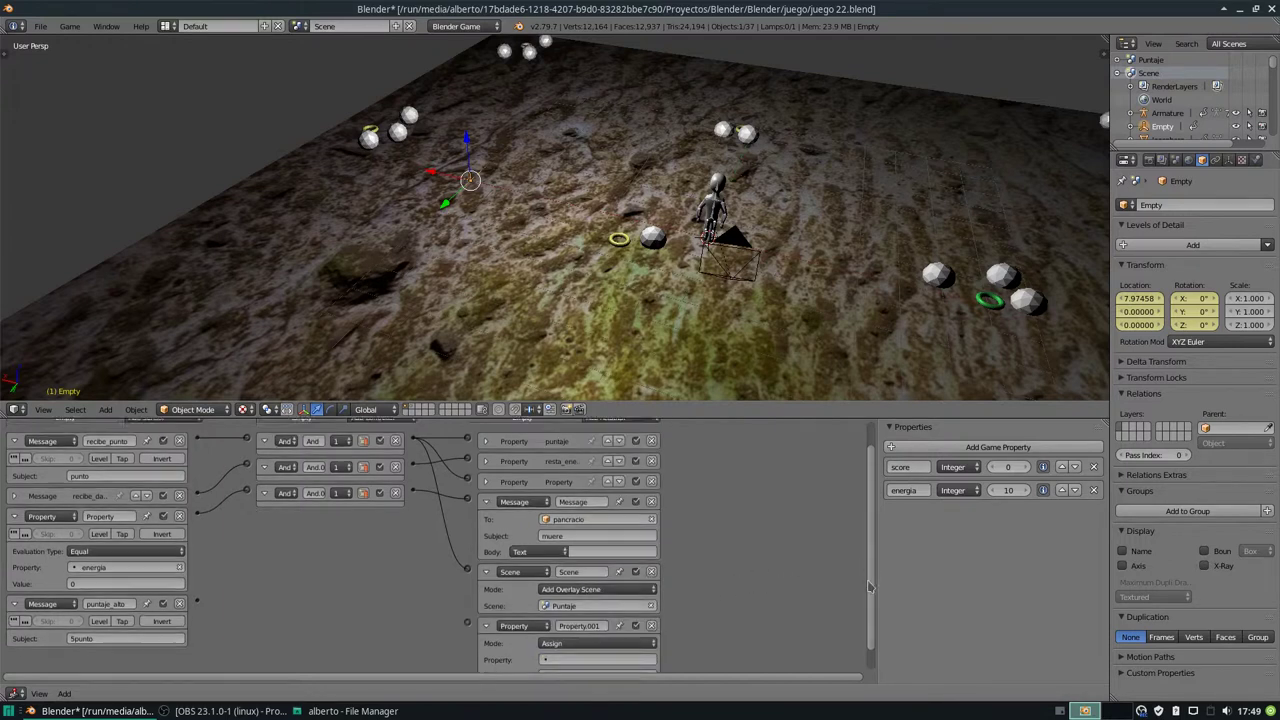
{"action": "left_click", "coordinate": [562, 620]}
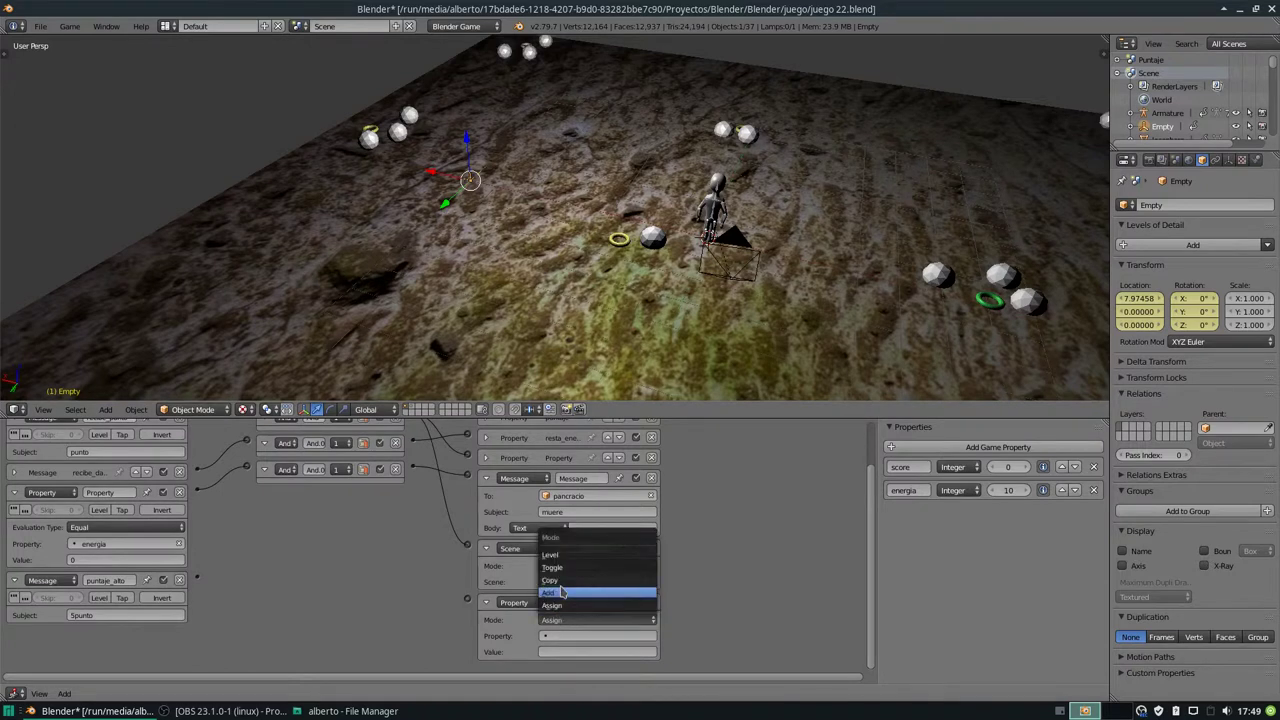
{"action": "left_click", "coordinate": [562, 593]}
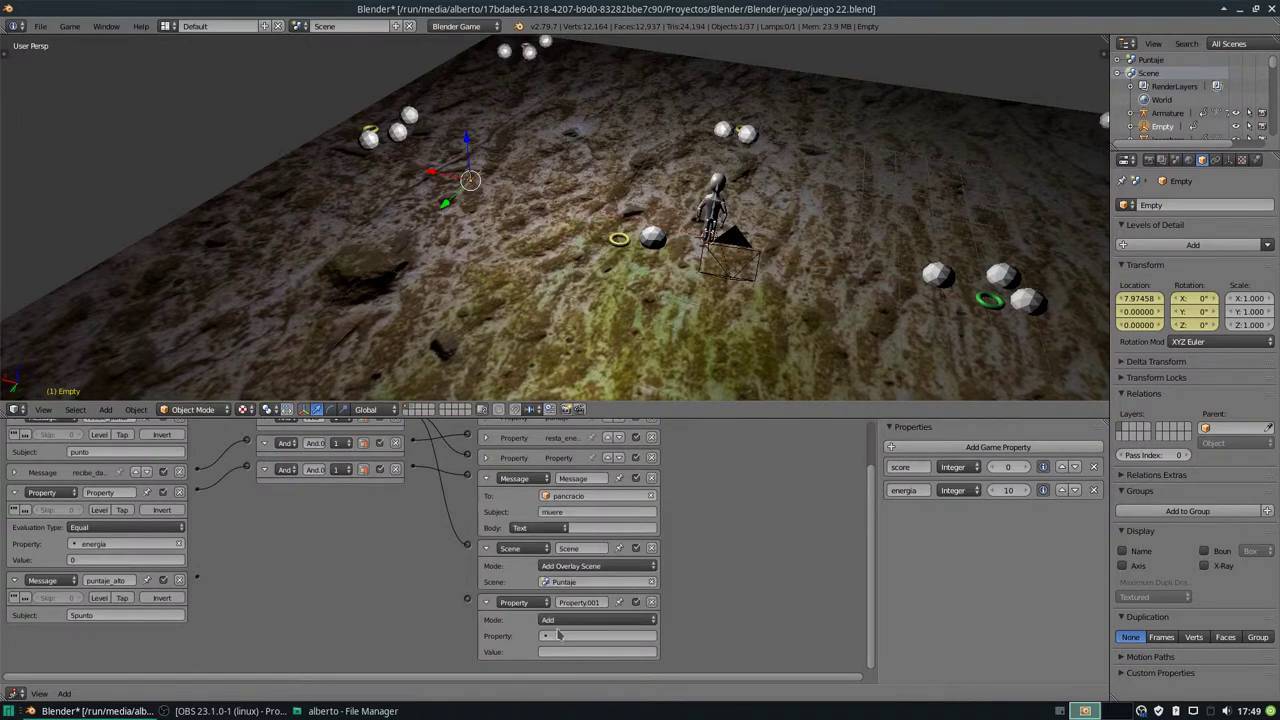
{"action": "left_click", "coordinate": [560, 634]}
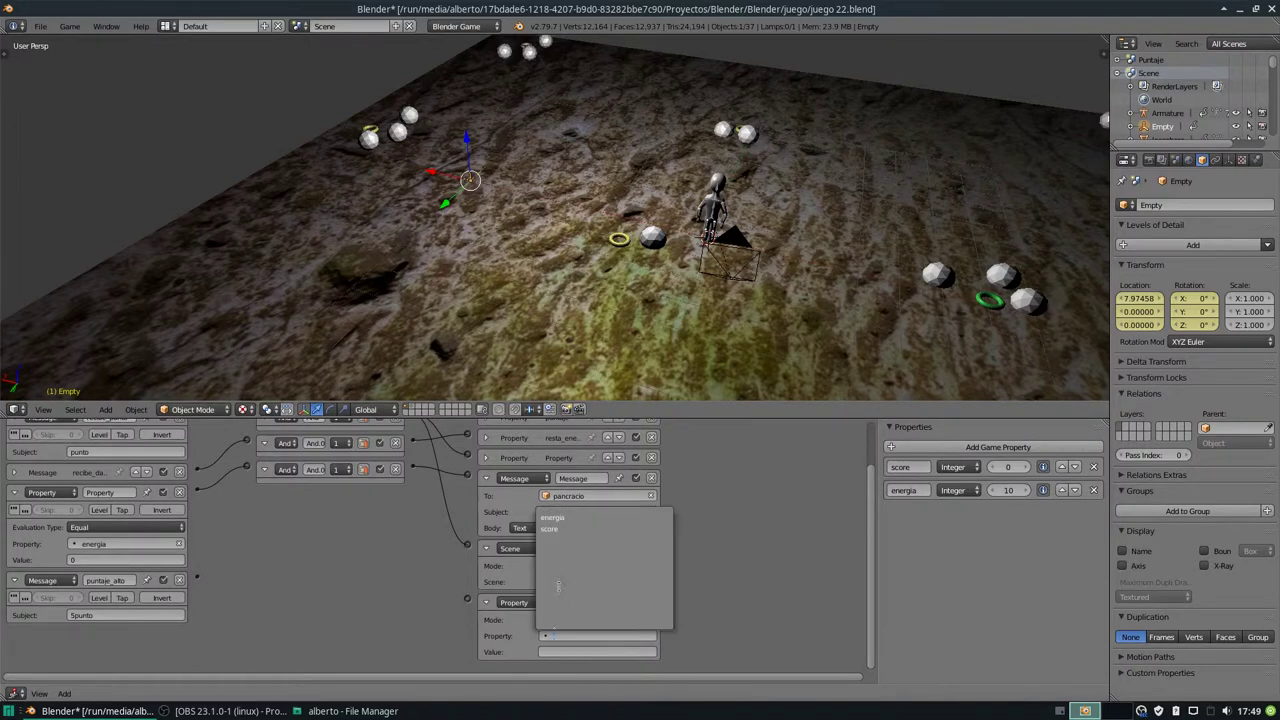
{"action": "left_click", "coordinate": [562, 529]}
{"action": "left_click", "coordinate": [582, 652]}
{"action": "type", "text": "1"}
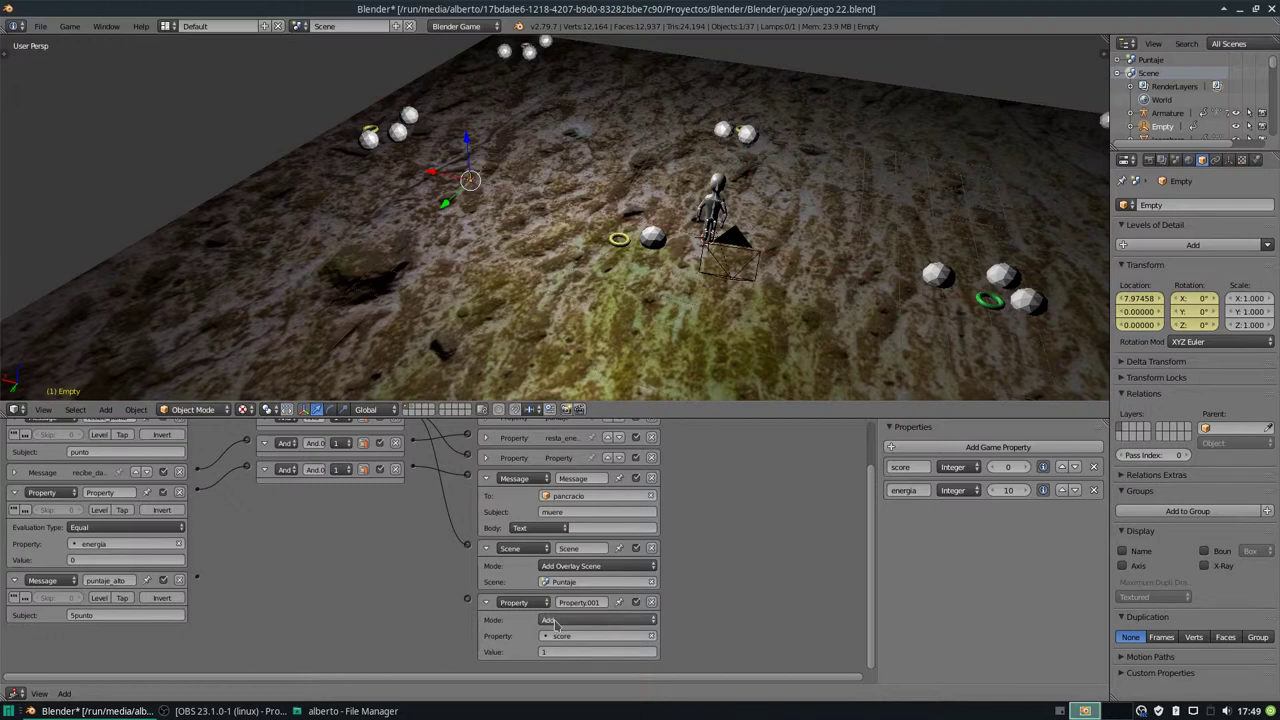
{"action": "left_click", "coordinate": [563, 652]}
{"action": "type", "text": "5"}
{"action": "key", "text": "Return"}
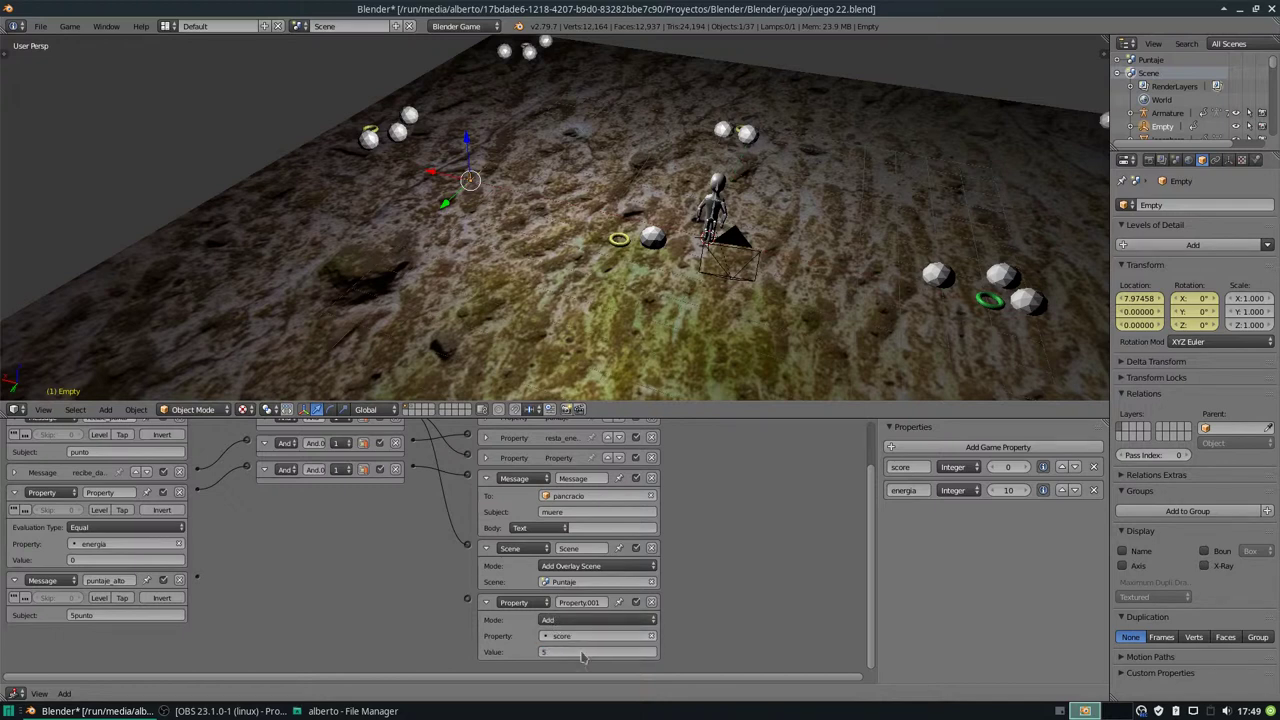
Wire the puntaje_alto sensor through the first And controller to the score actuator.
{"action": "left_click_drag", "start_coordinate": [866, 528], "coordinate": [869, 487]}
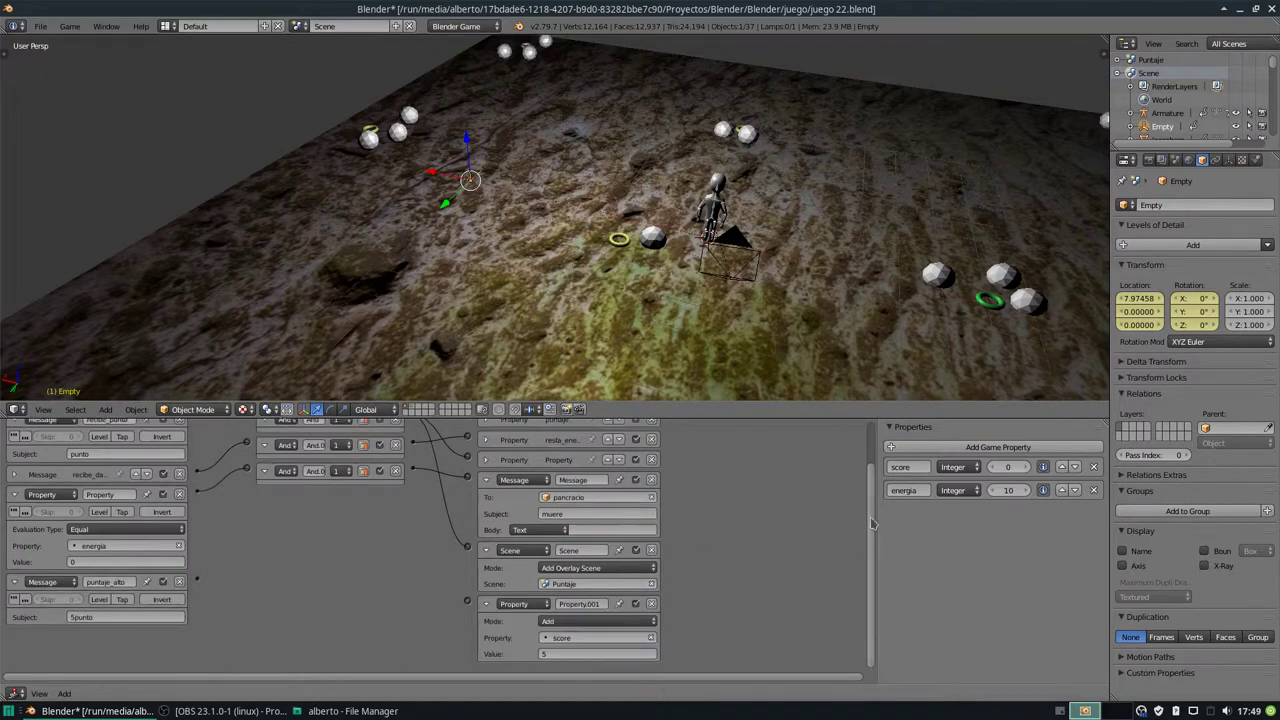
{"action": "left_click_drag", "start_coordinate": [197, 628], "coordinate": [246, 466]}
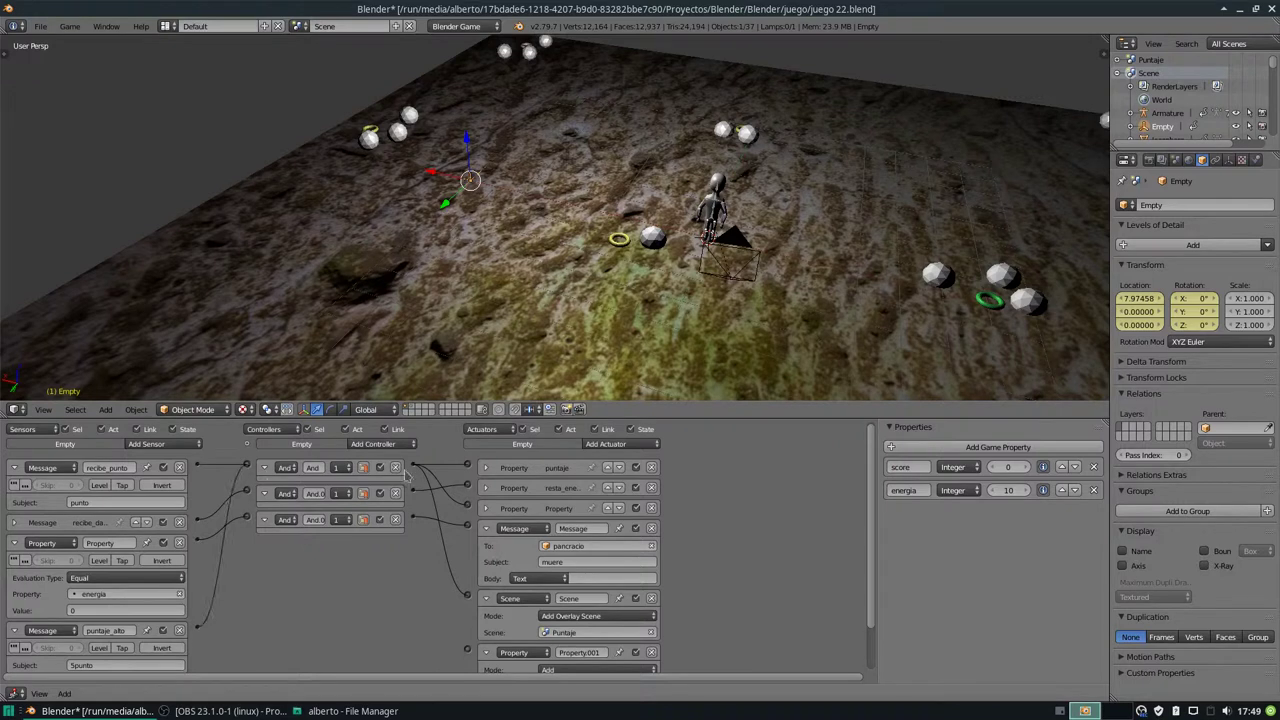
{"action": "left_click_drag", "start_coordinate": [411, 467], "coordinate": [466, 651]}
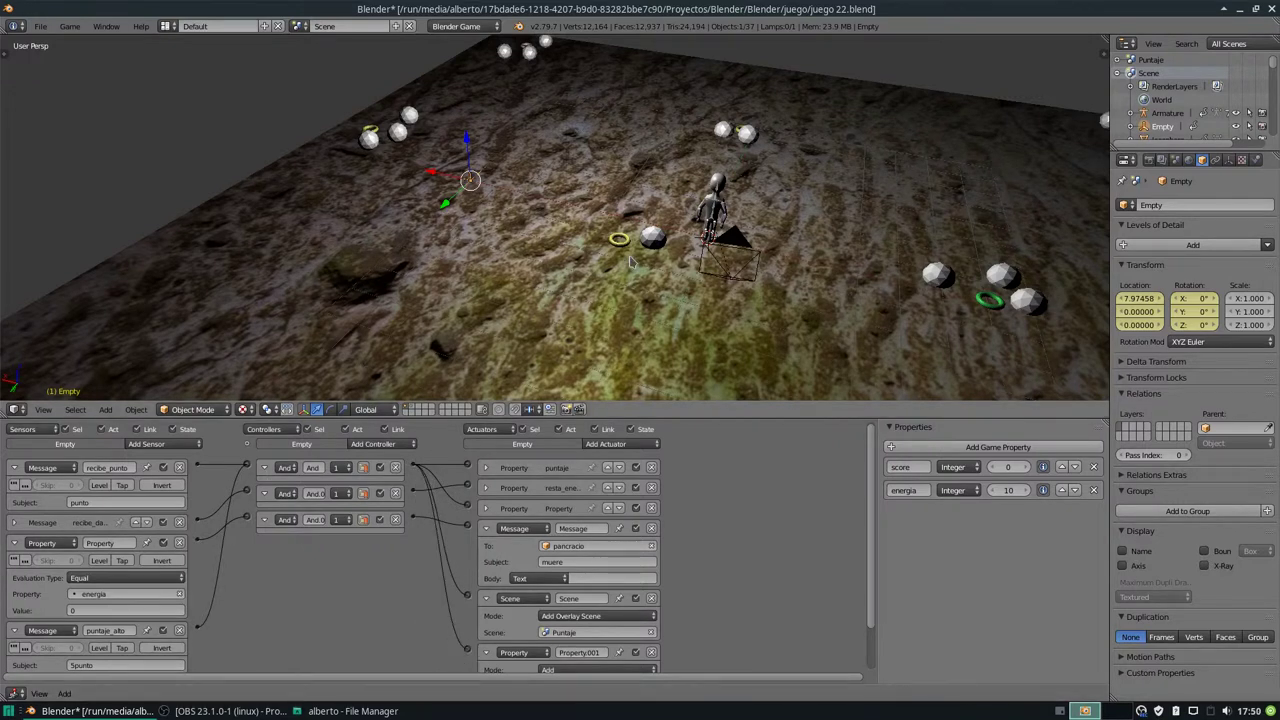
Switch to the camera view, test-run the game, then stop it.
{"action": "key", "text": "KP_0"}
{"action": "key", "text": "p"}
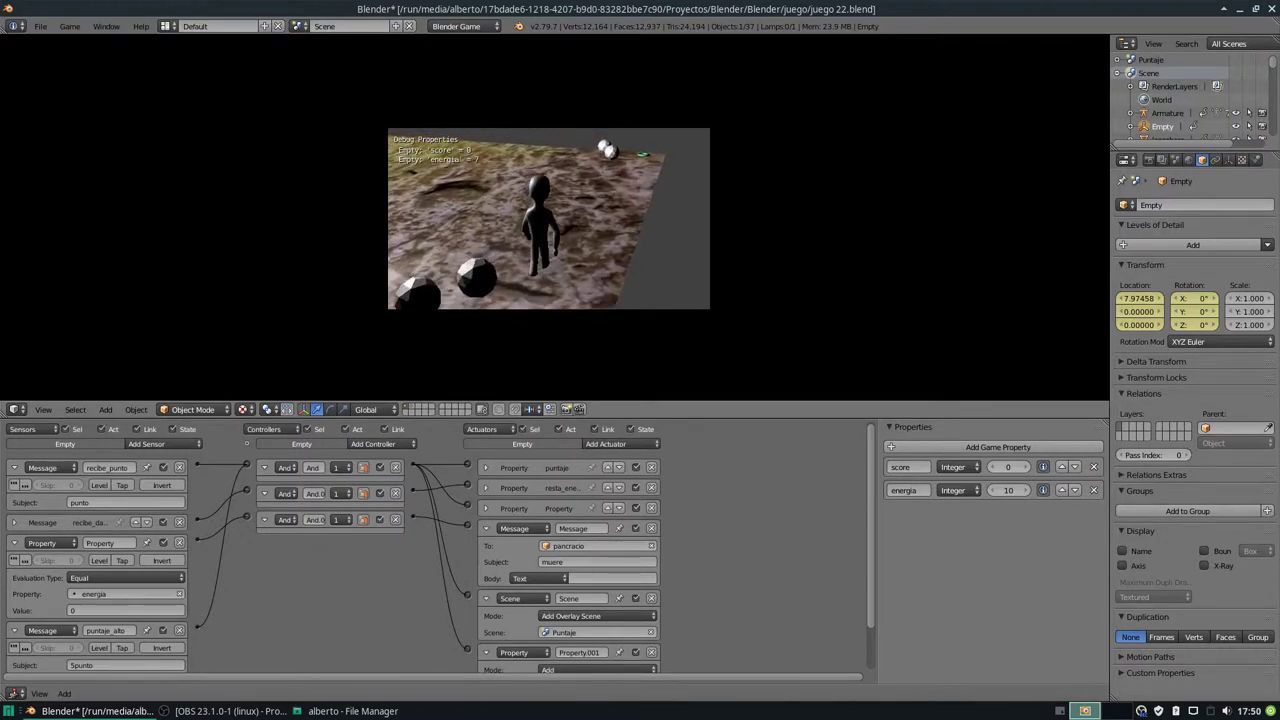
{"action": "key", "text": "Escape"}
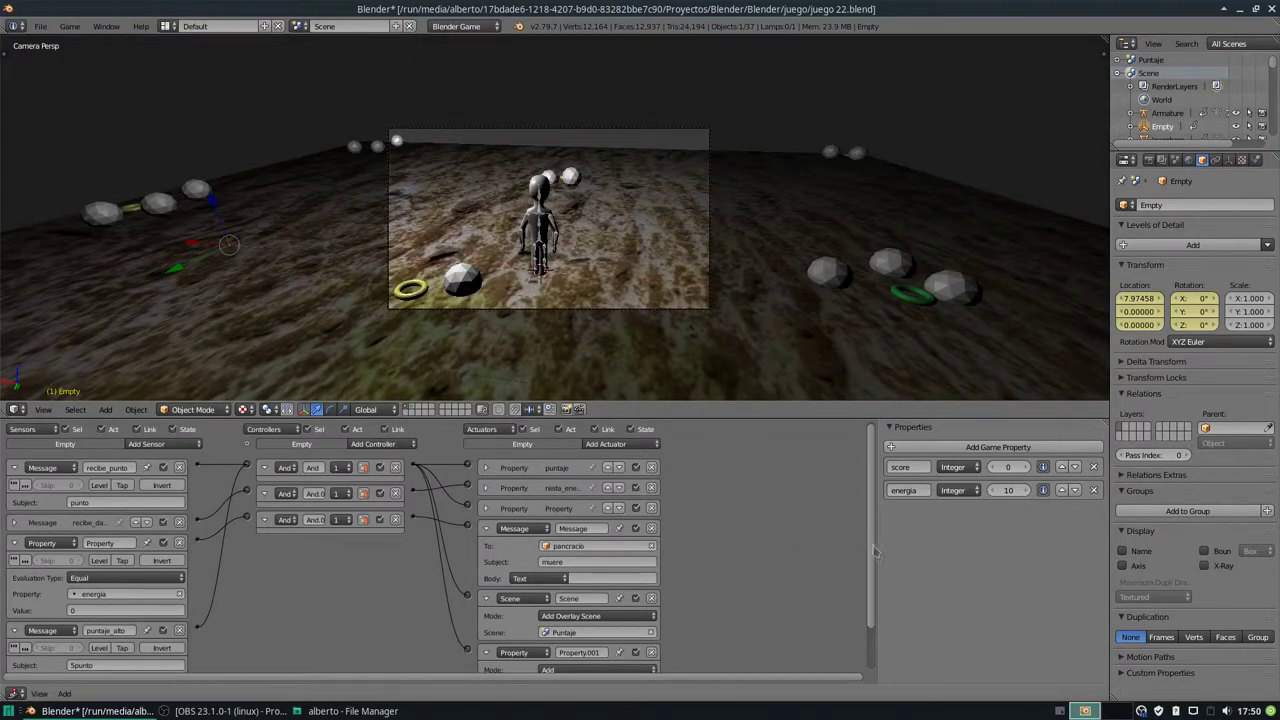
Cut the old puntaje_alto and Property.001 wires and relink them through a new And controller.
{"action": "left_click_drag", "start_coordinate": [875, 518], "coordinate": [875, 626]}
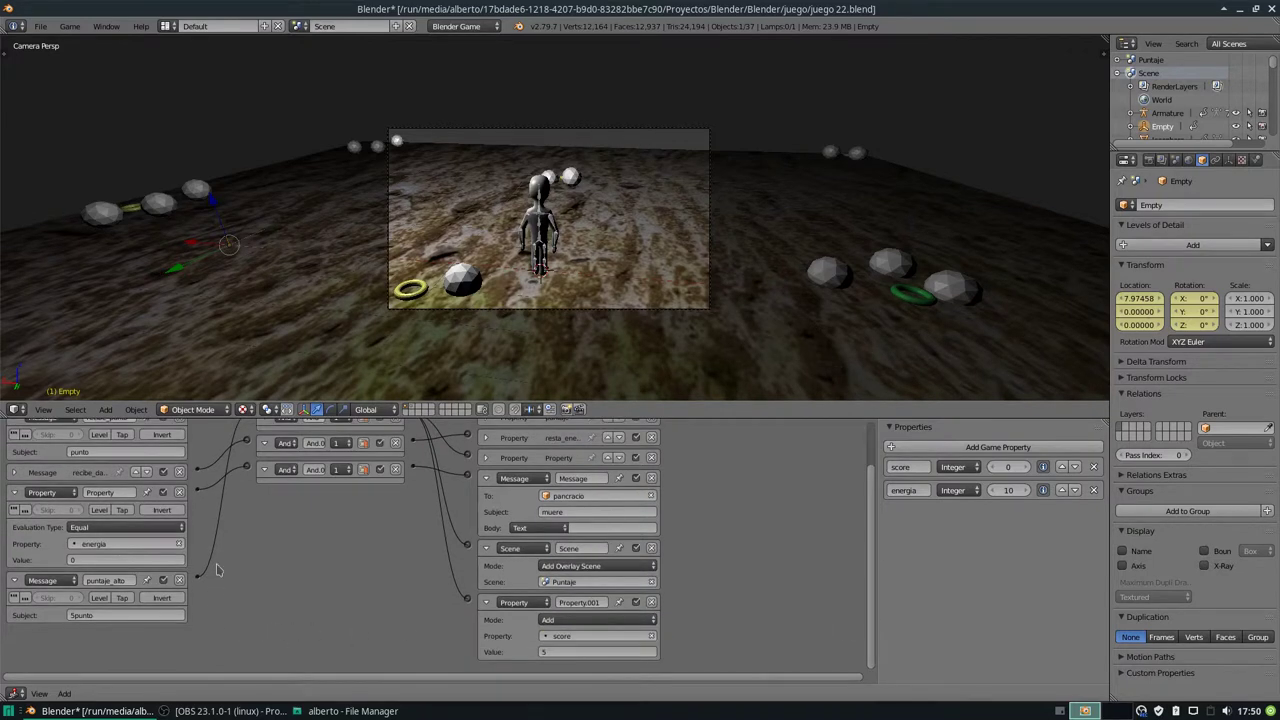
{"action": "left_click_drag", "start_coordinate": [212, 542], "coordinate": [240, 578], "text": "ctrl"}
{"action": "left_click_drag", "start_coordinate": [425, 578], "coordinate": [465, 578], "text": "ctrl"}
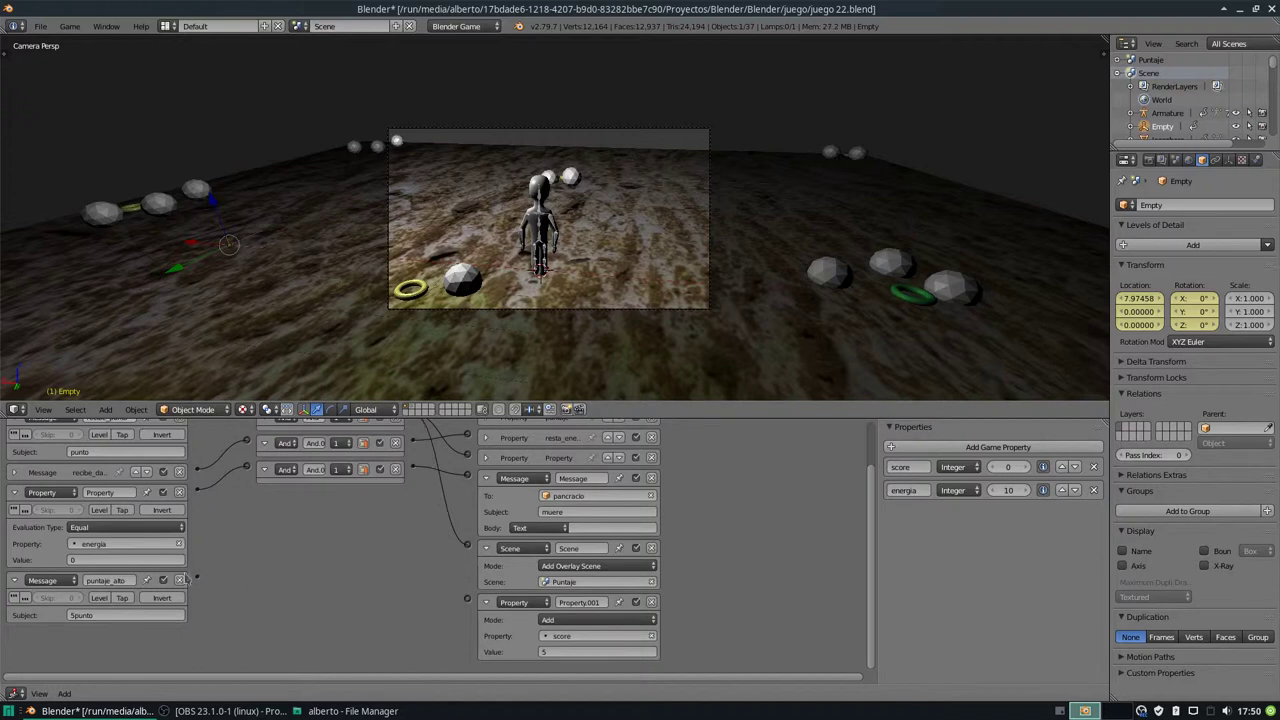
{"action": "left_click_drag", "start_coordinate": [197, 580], "coordinate": [466, 598]}
{"action": "key", "text": "p"}
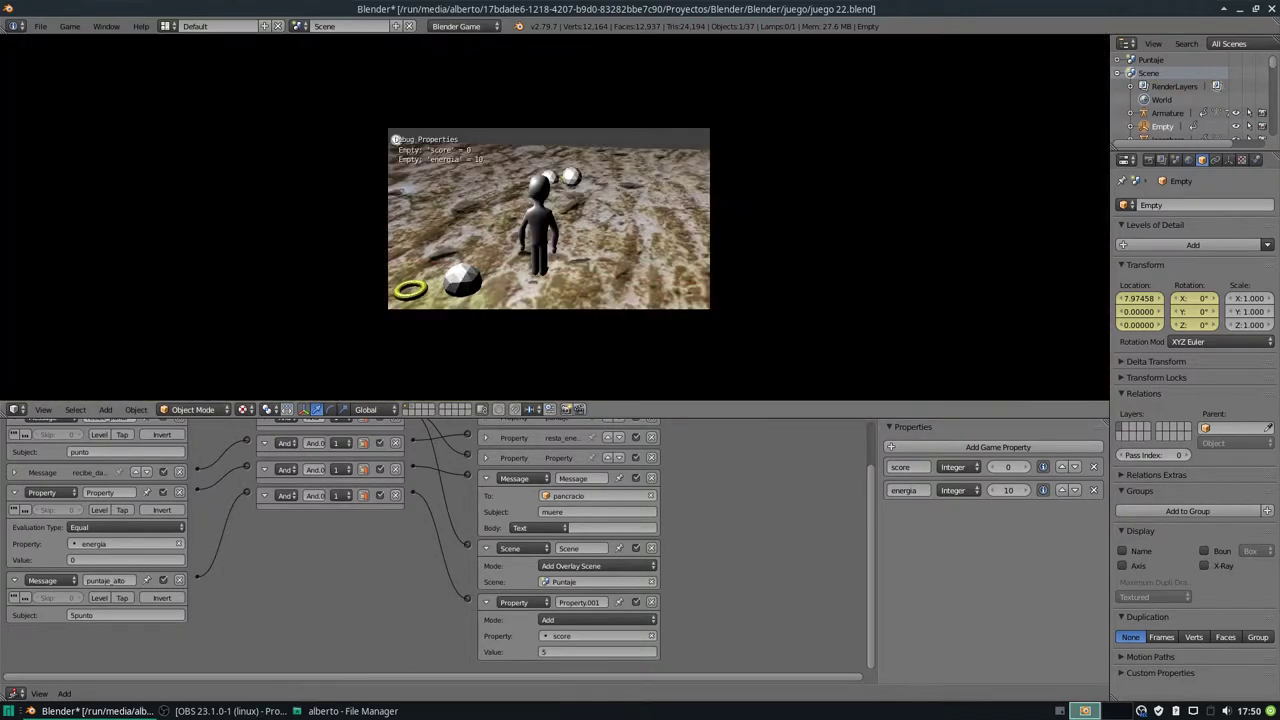
{"action": "key", "text": "Up"}
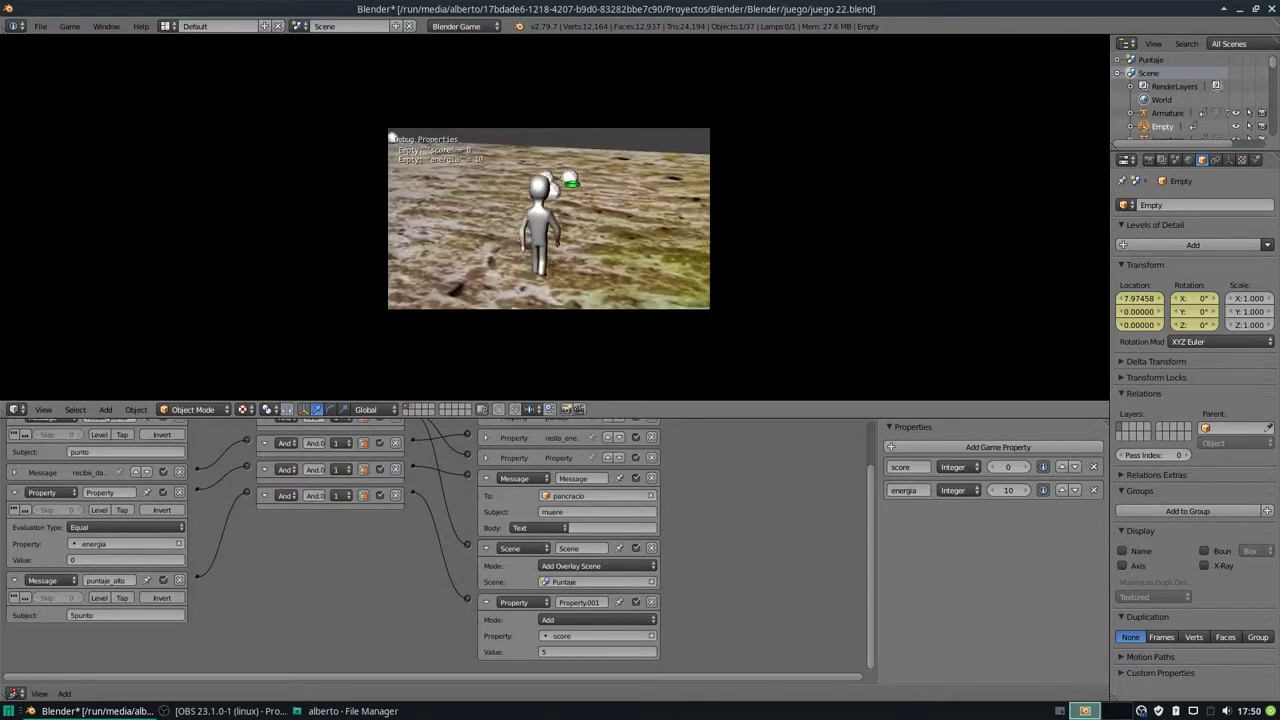
{"action": "key", "text": "Up"}
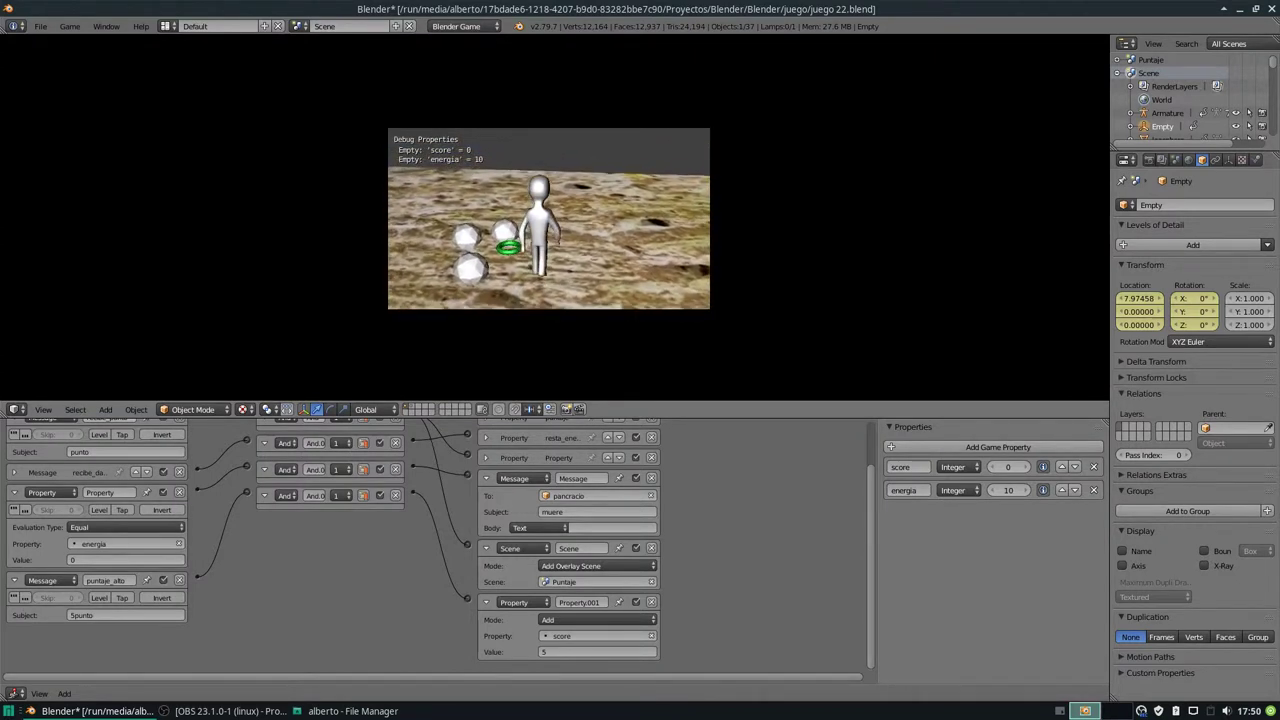
{"action": "key", "text": "Left"}
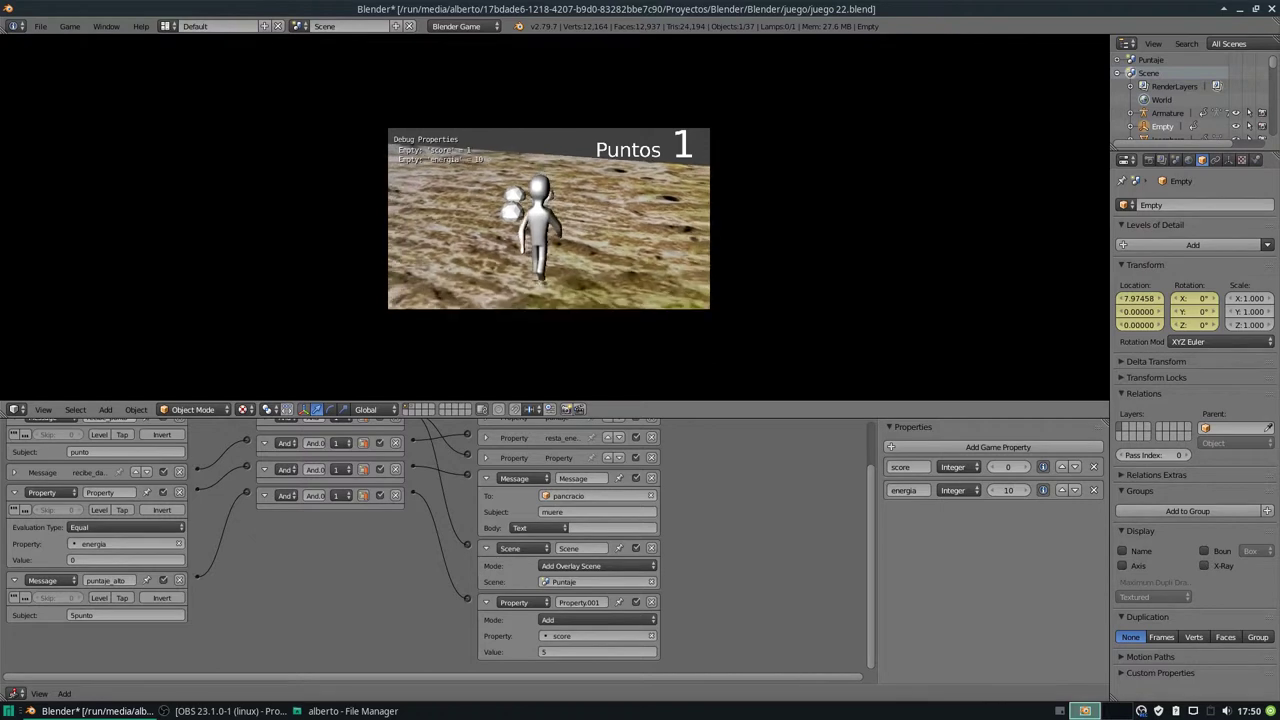
{"action": "key", "text": "Left"}
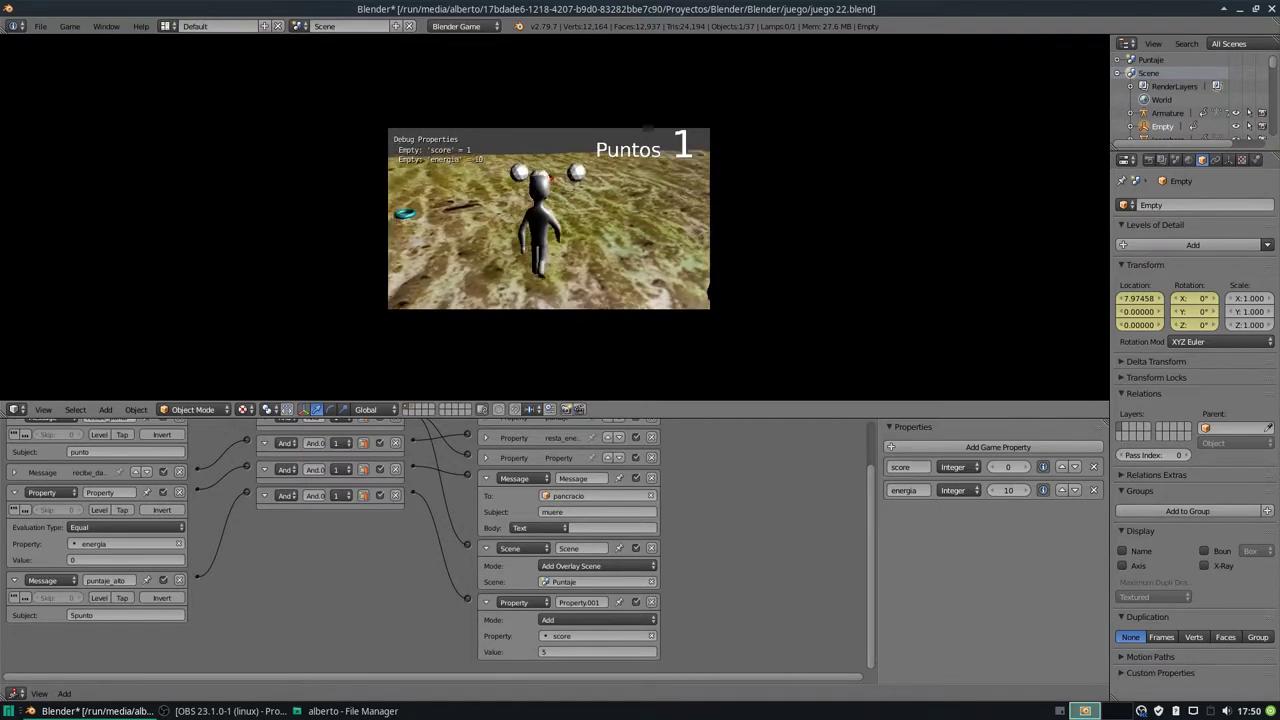
{"action": "key", "text": "Left"}
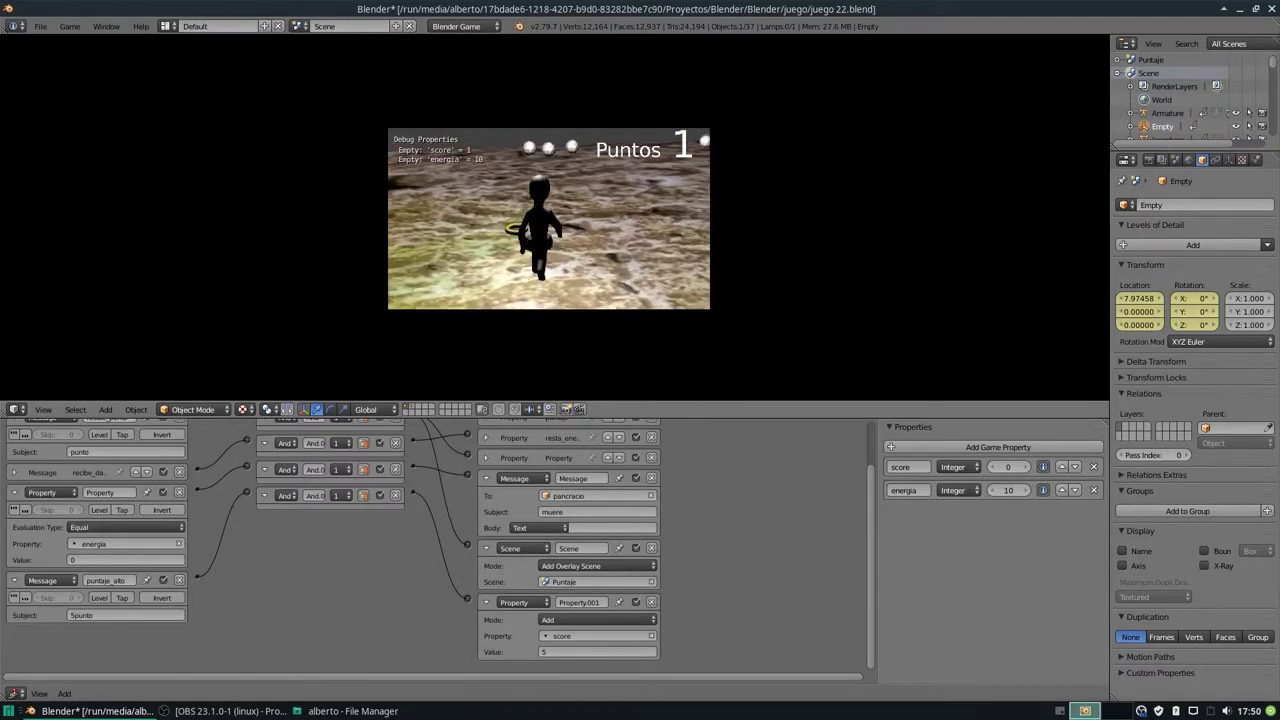
{"action": "key", "text": "Left"}
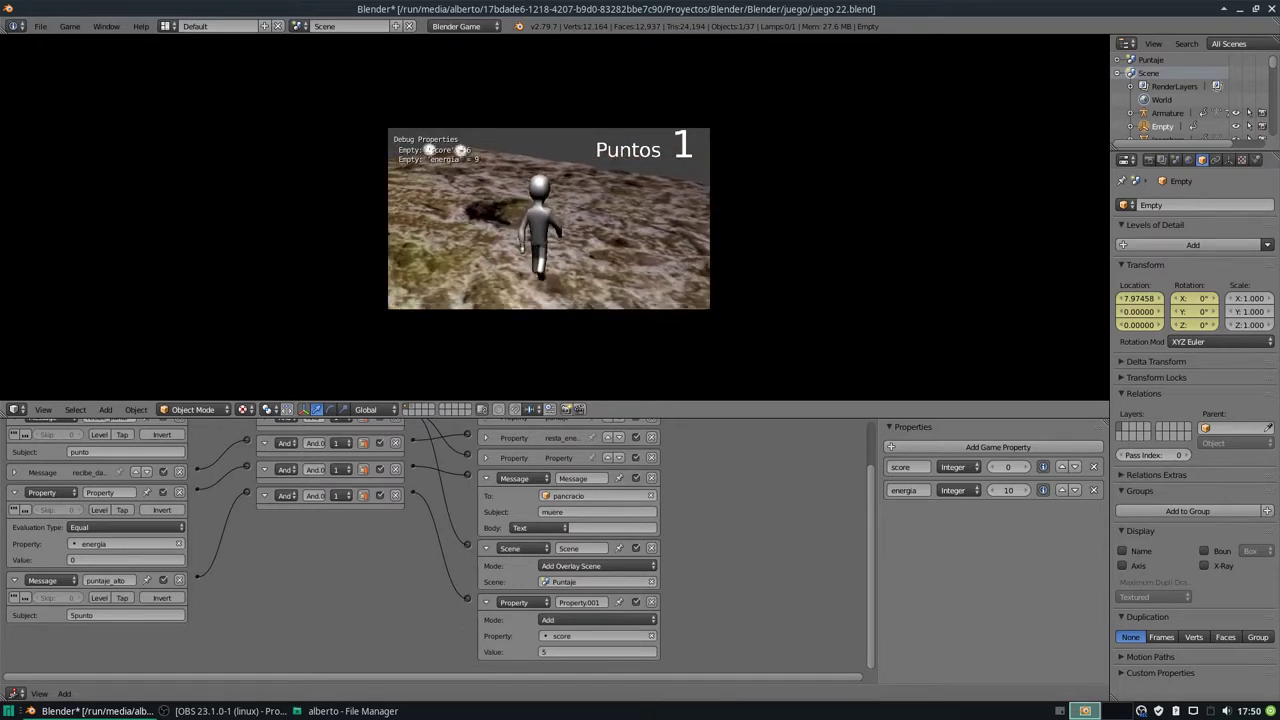
{"action": "key", "text": "Left"}
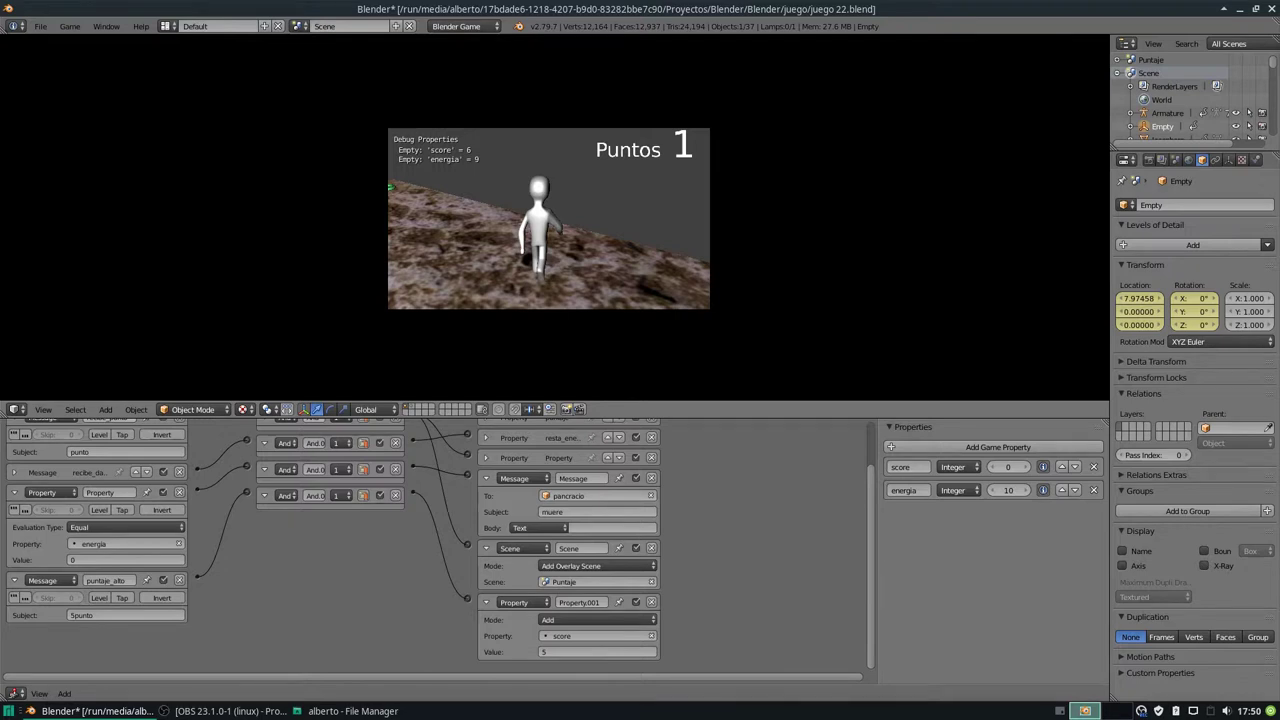
{"action": "key", "text": "Escape"}
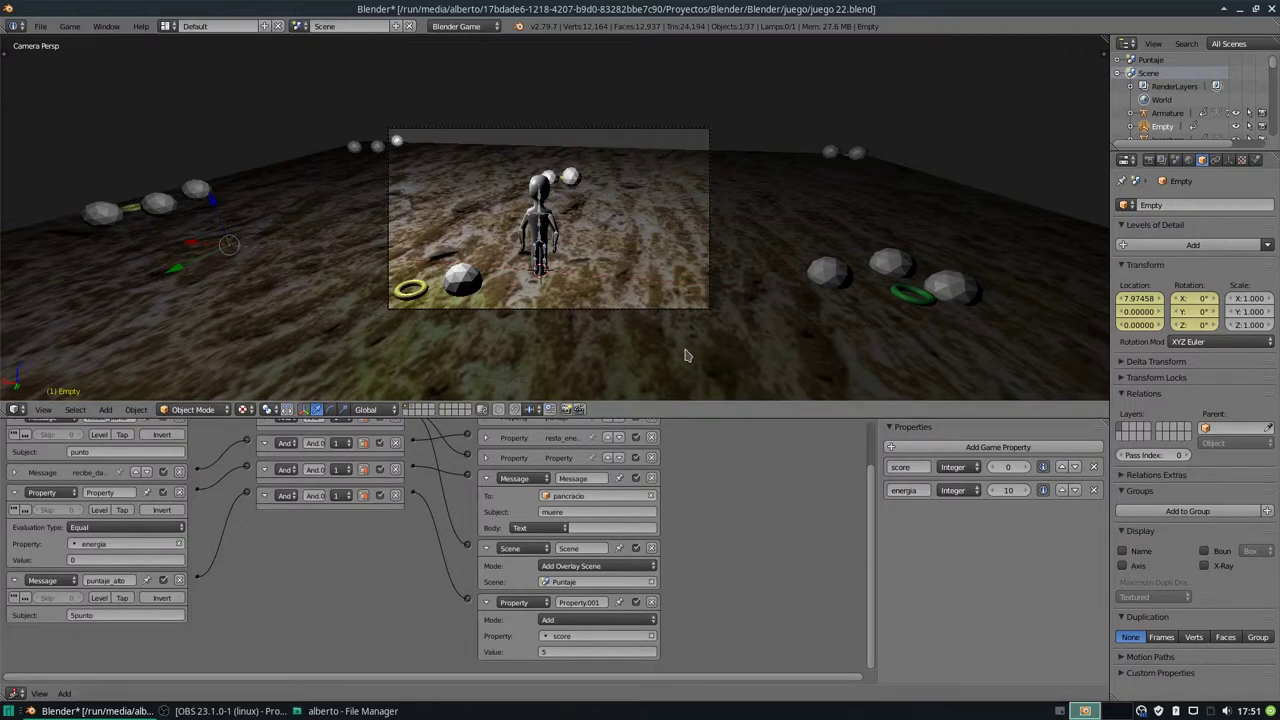
{"action": "scroll", "coordinate": [875, 470], "scroll_direction": "up", "scroll_amount": 2}
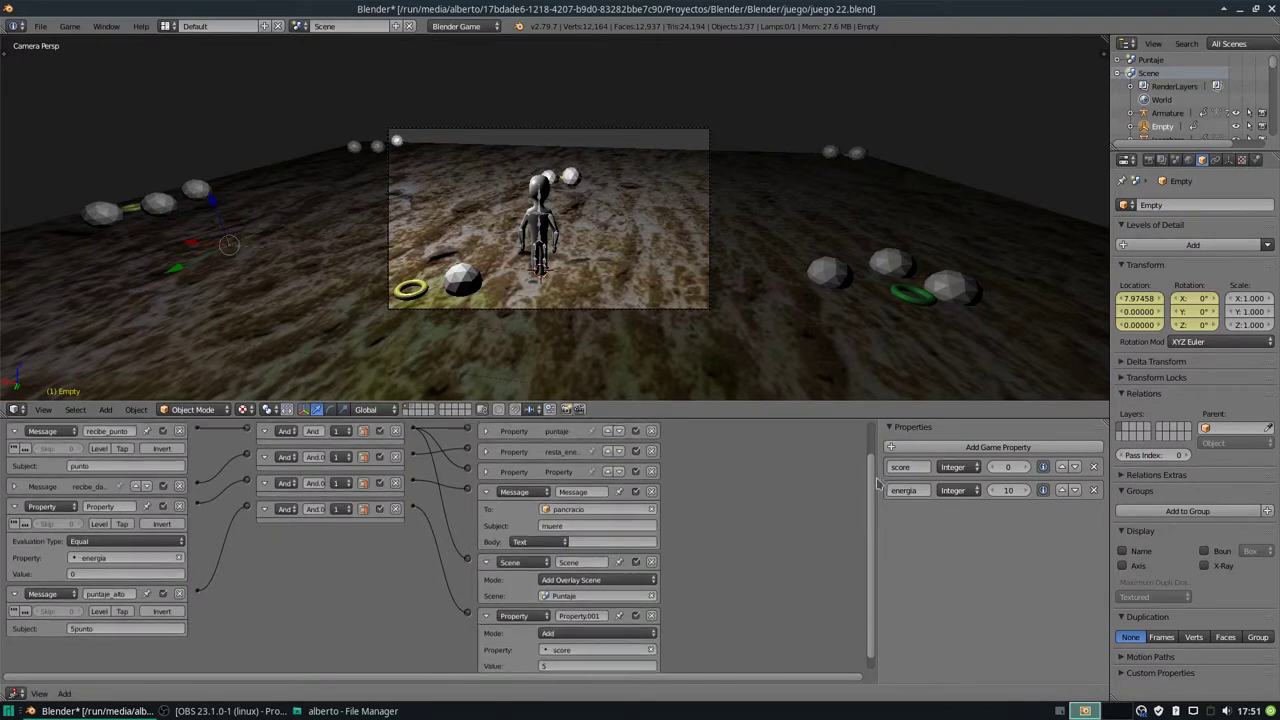
{"action": "scroll", "coordinate": [877, 484], "scroll_direction": "down", "scroll_amount": 2}
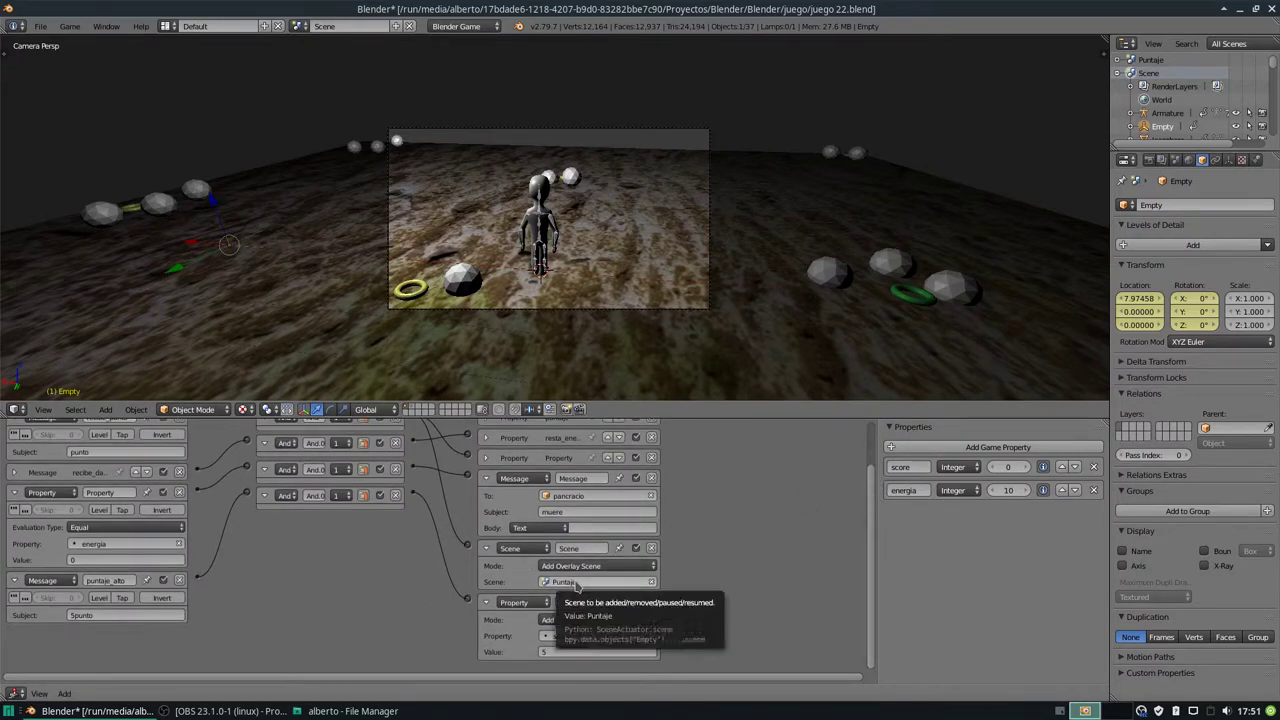
{"action": "left_click", "coordinate": [571, 581]}
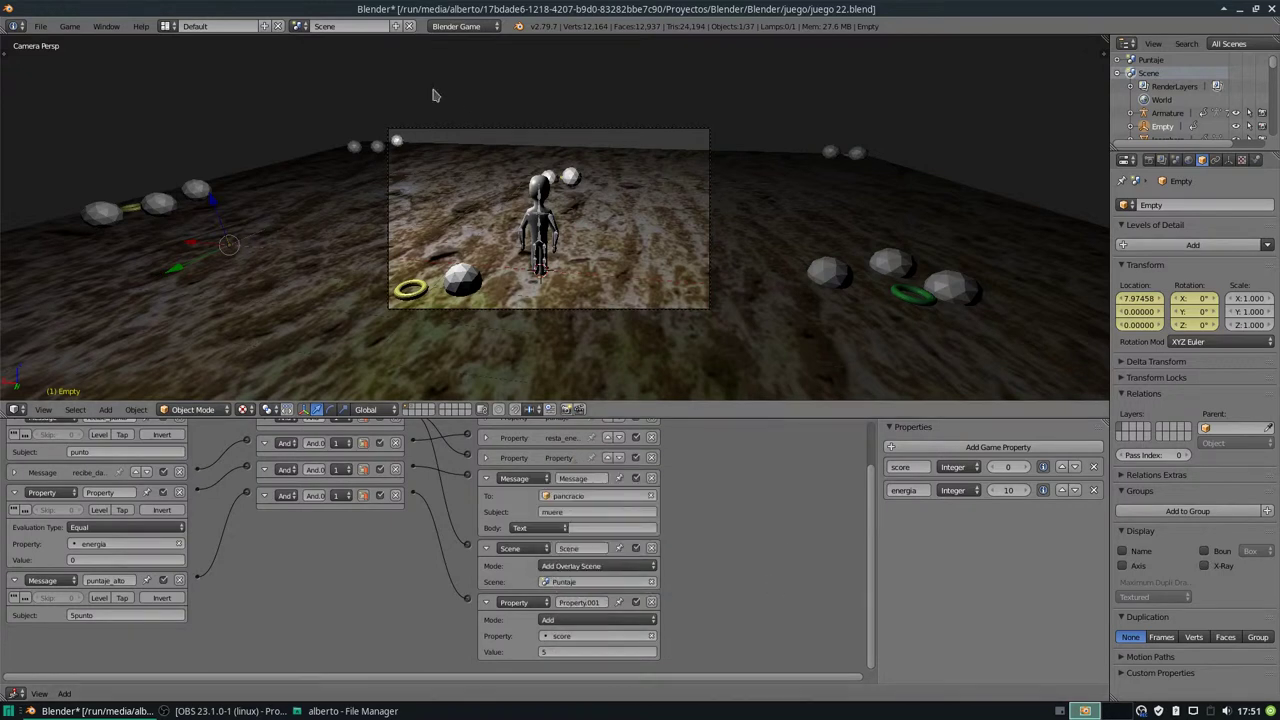
{"action": "left_click", "coordinate": [300, 26]}
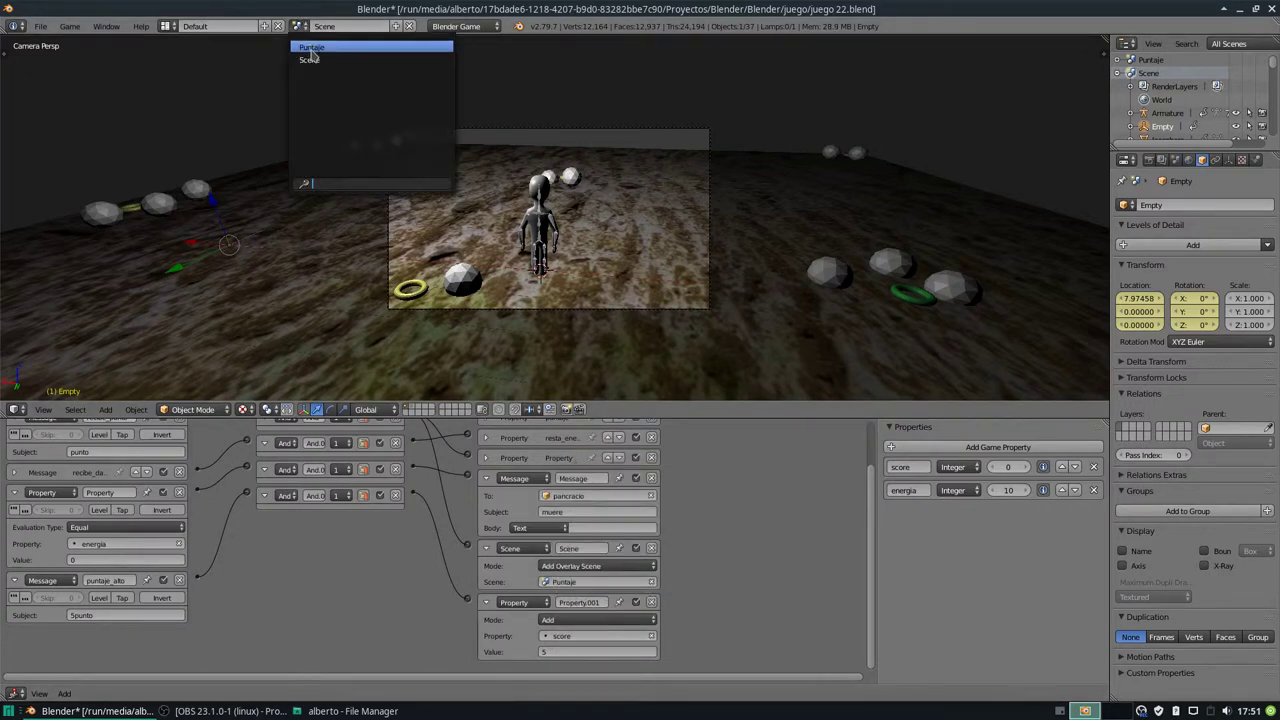
In the Puntaje scene, give the counter text a Message sensor with subject 5punto.
{"action": "left_click", "coordinate": [311, 47]}
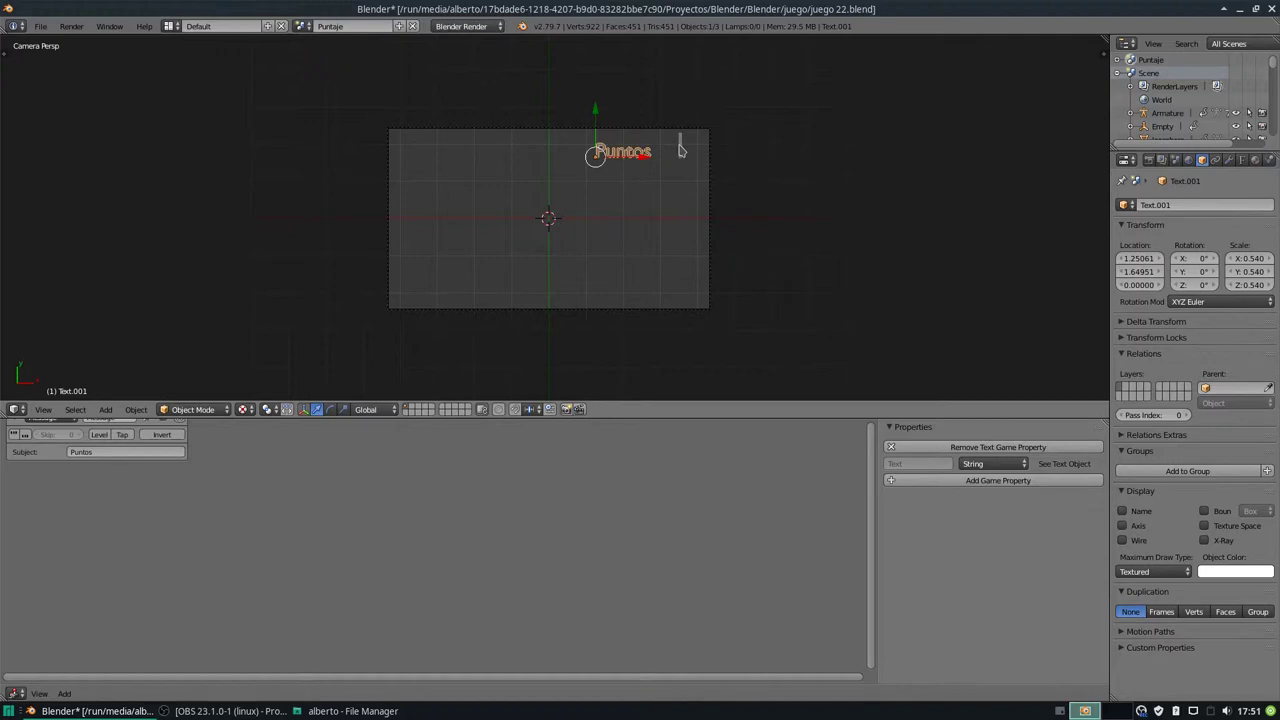
{"action": "right_click", "coordinate": [679, 150]}
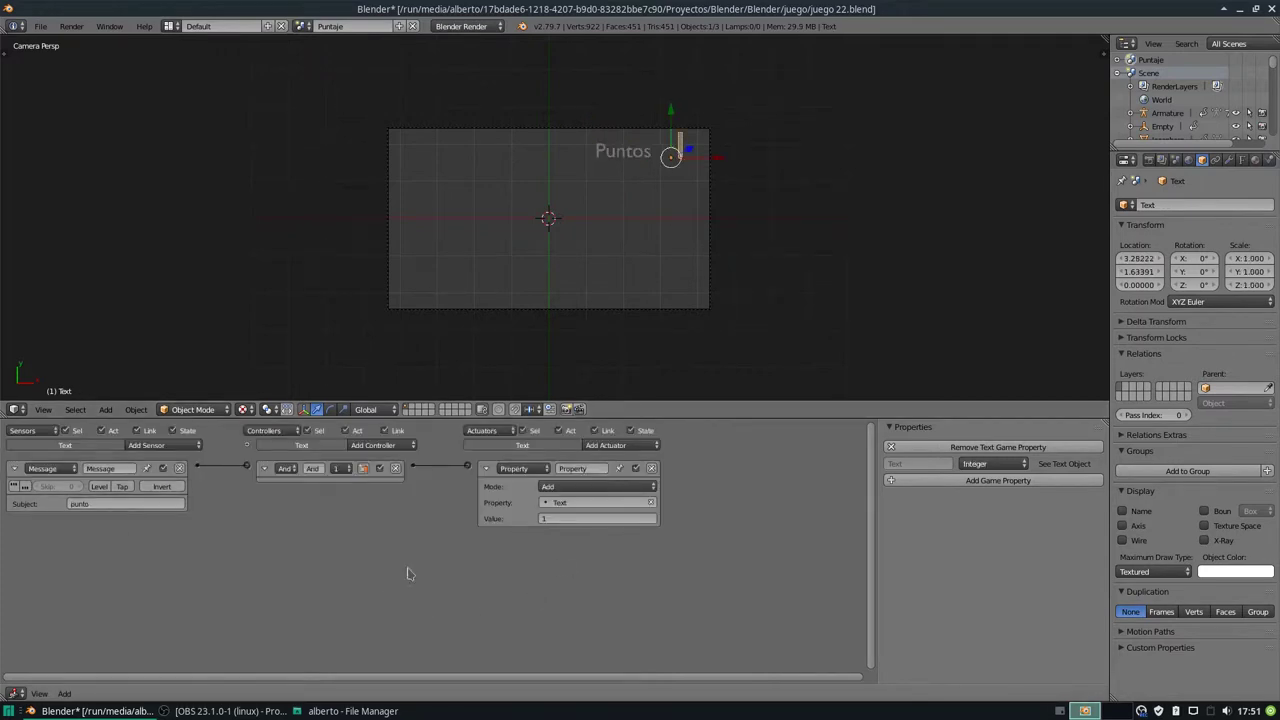
{"action": "left_click", "coordinate": [160, 445]}
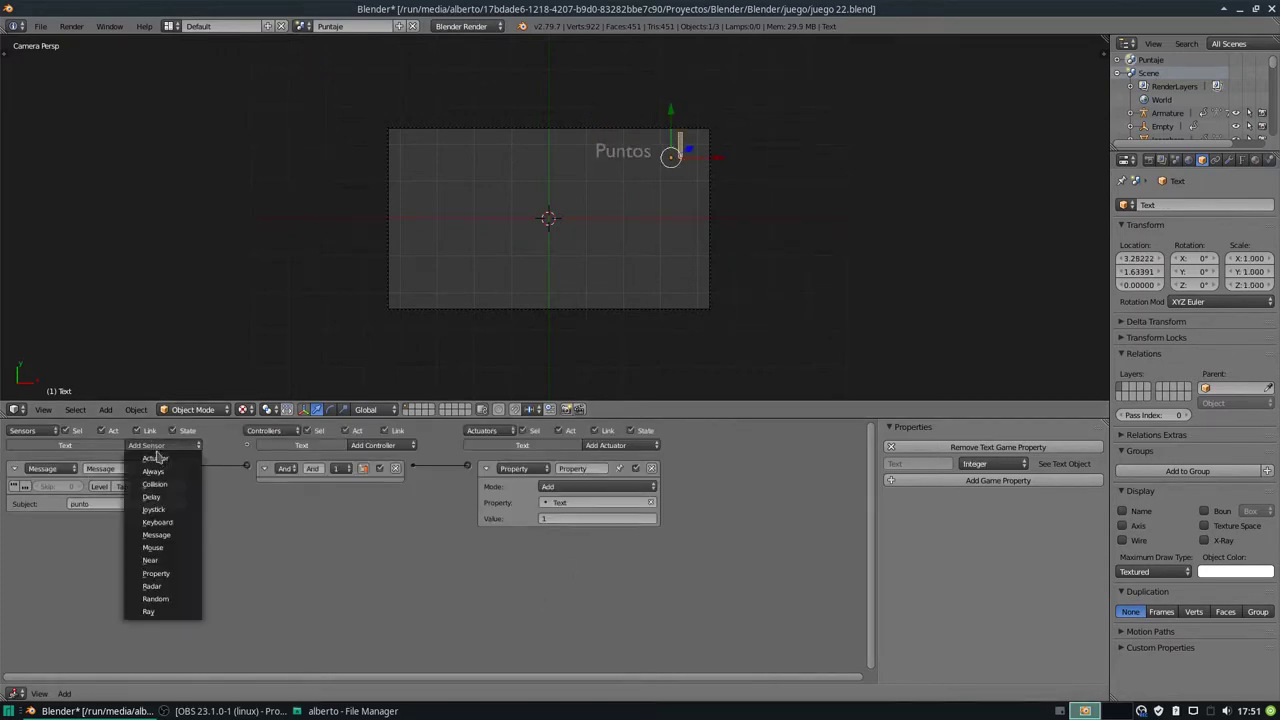
{"action": "left_click", "coordinate": [156, 535]}
{"action": "left_click", "coordinate": [120, 557]}
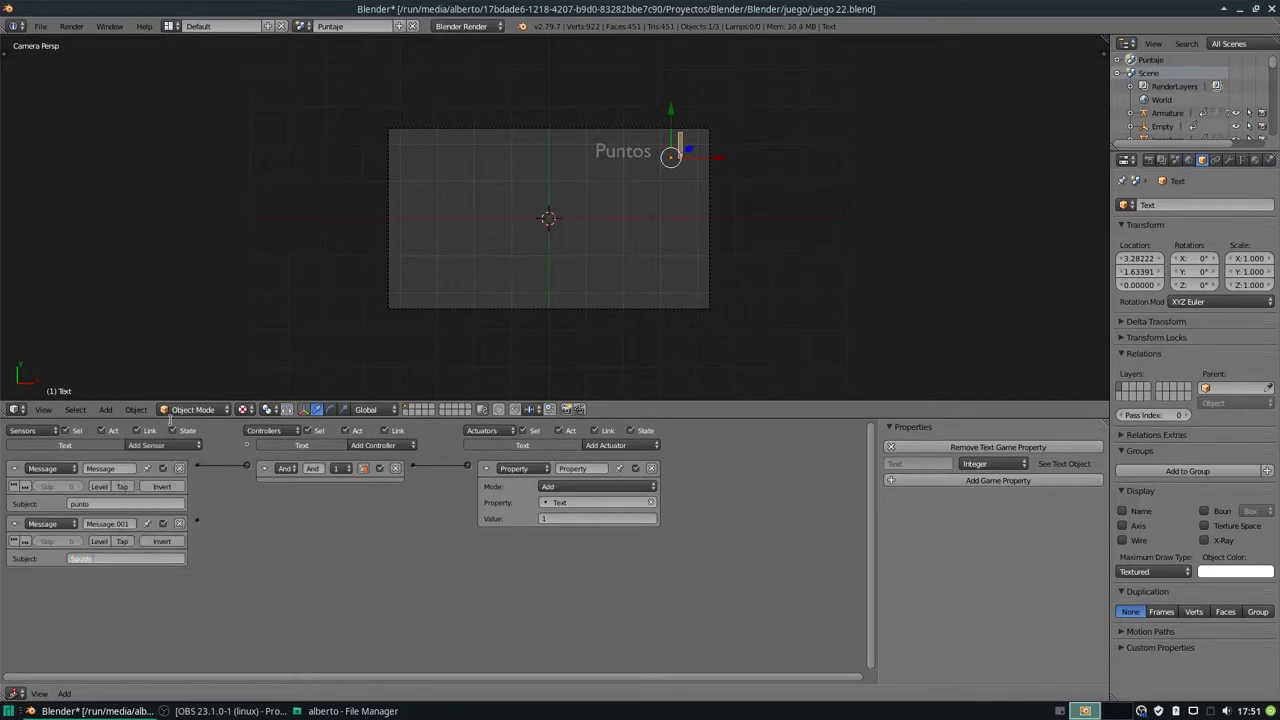
{"action": "key", "text": "Return"}
Add a Property actuator assigning 5 to Text, wire it from the sensor, and return to Scene.
{"action": "left_click", "coordinate": [622, 447]}
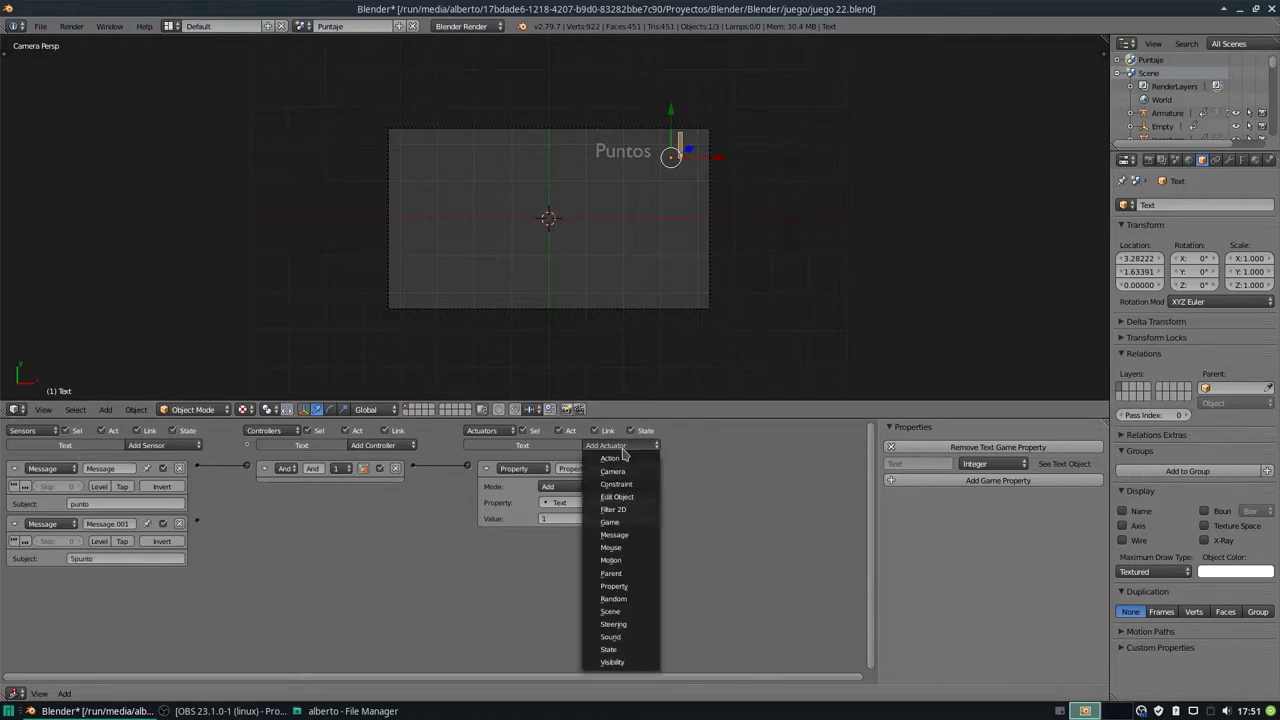
{"action": "left_click", "coordinate": [631, 587]}
{"action": "left_click", "coordinate": [573, 572]}
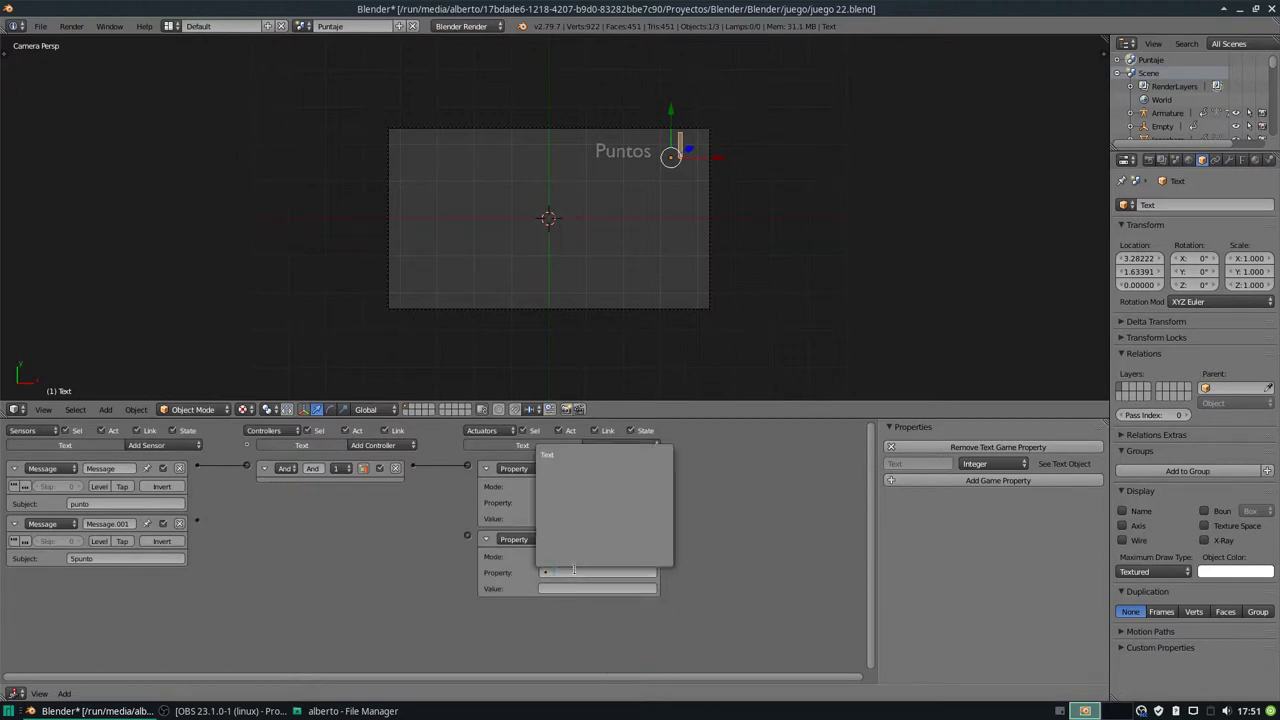
{"action": "left_click", "coordinate": [577, 456]}
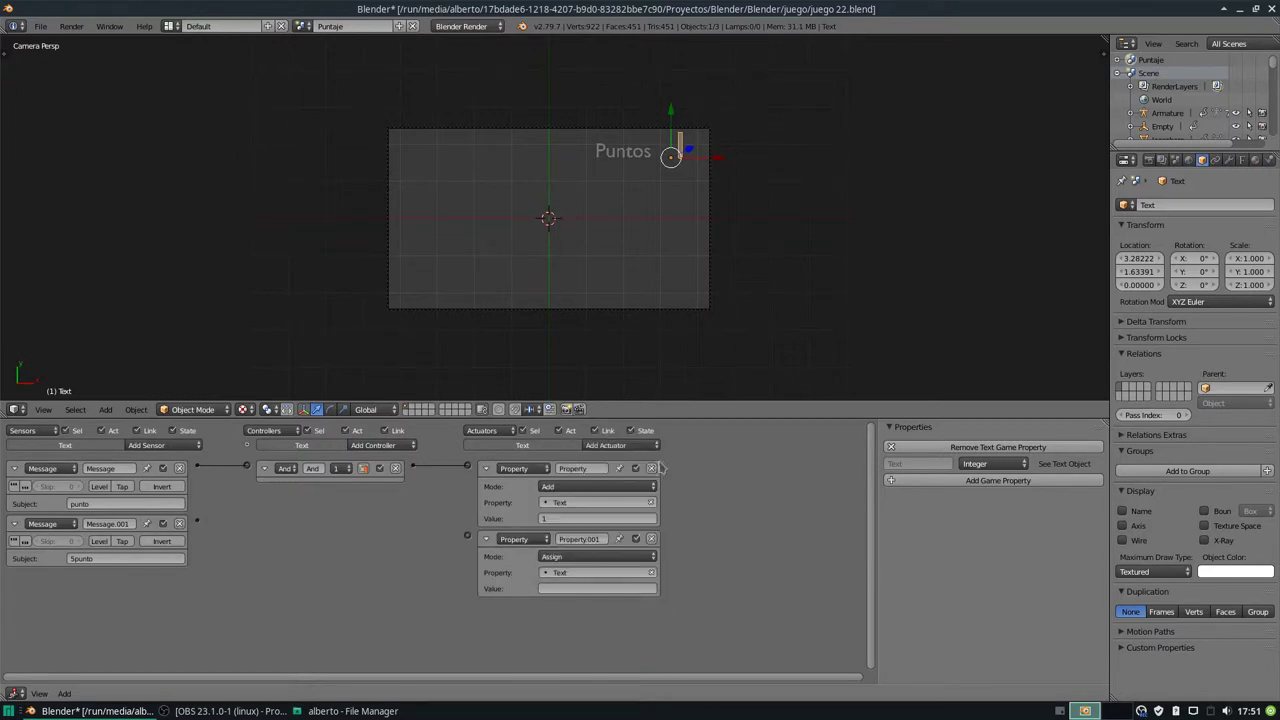
{"action": "left_click", "coordinate": [572, 588]}
{"action": "type", "text": "5"}
{"action": "key", "text": "Return"}
{"action": "left_click_drag", "start_coordinate": [197, 521], "coordinate": [466, 536]}
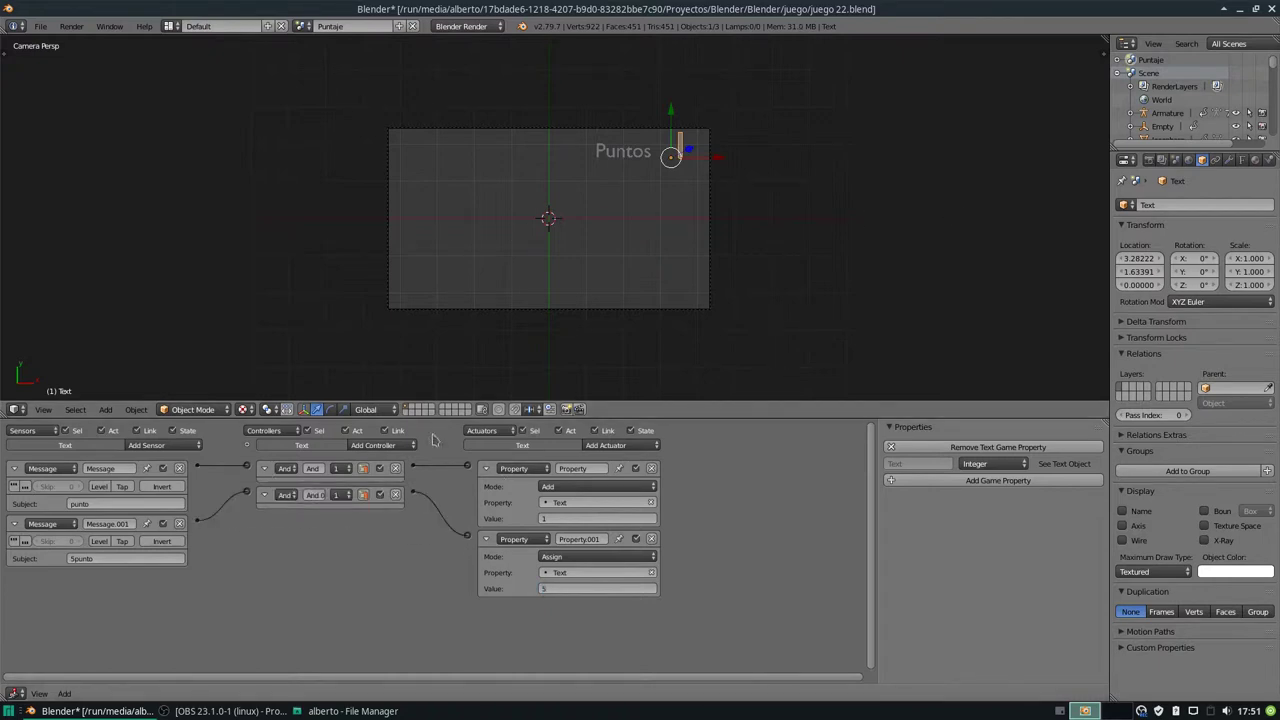
{"action": "left_click", "coordinate": [302, 26]}
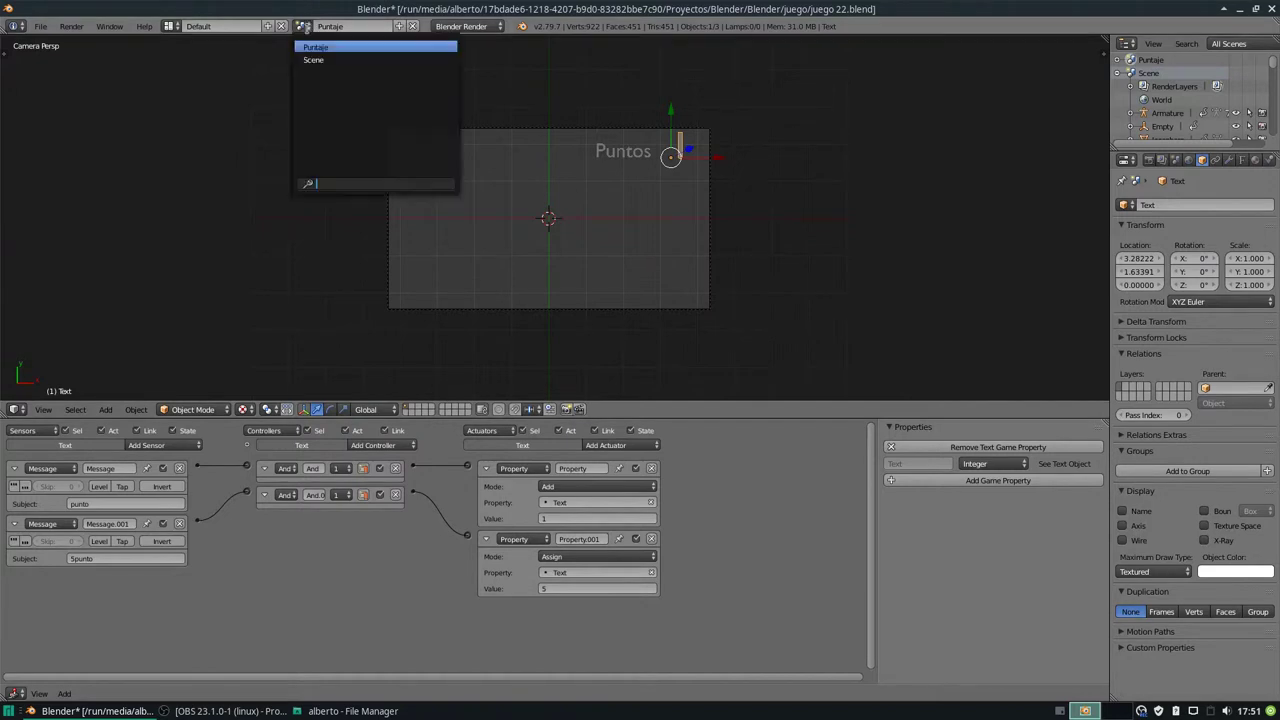
{"action": "left_click", "coordinate": [320, 60]}
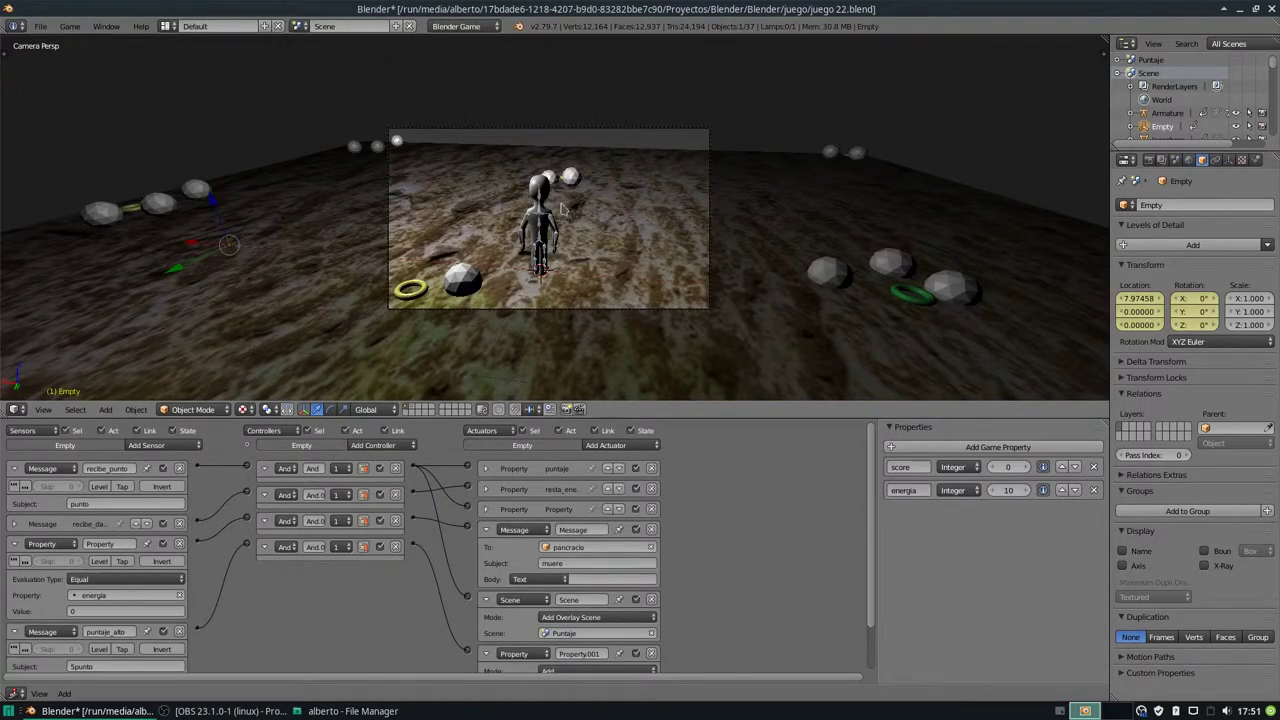
{"action": "scroll", "coordinate": [560, 207], "scroll_direction": "up", "scroll_amount": 5}
{"action": "scroll", "coordinate": [551, 206], "scroll_direction": "down", "scroll_amount": 2}
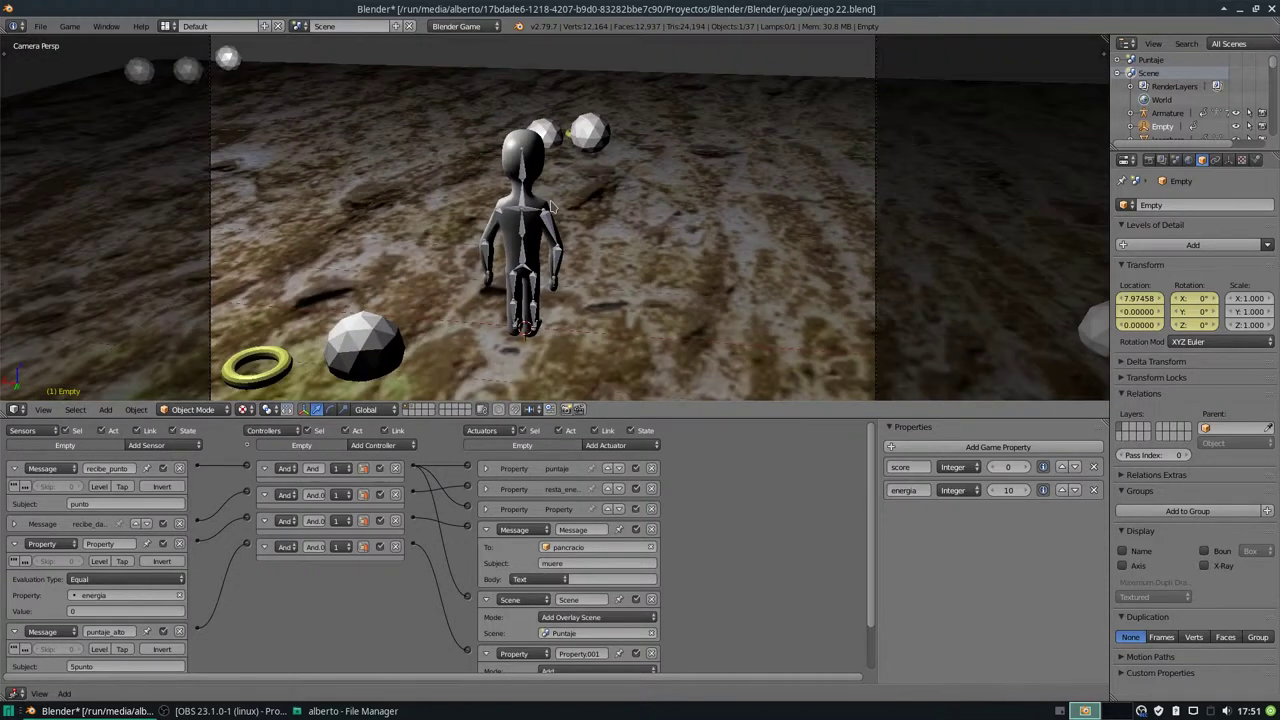
{"action": "scroll", "coordinate": [551, 206], "scroll_direction": "down", "scroll_amount": 1}
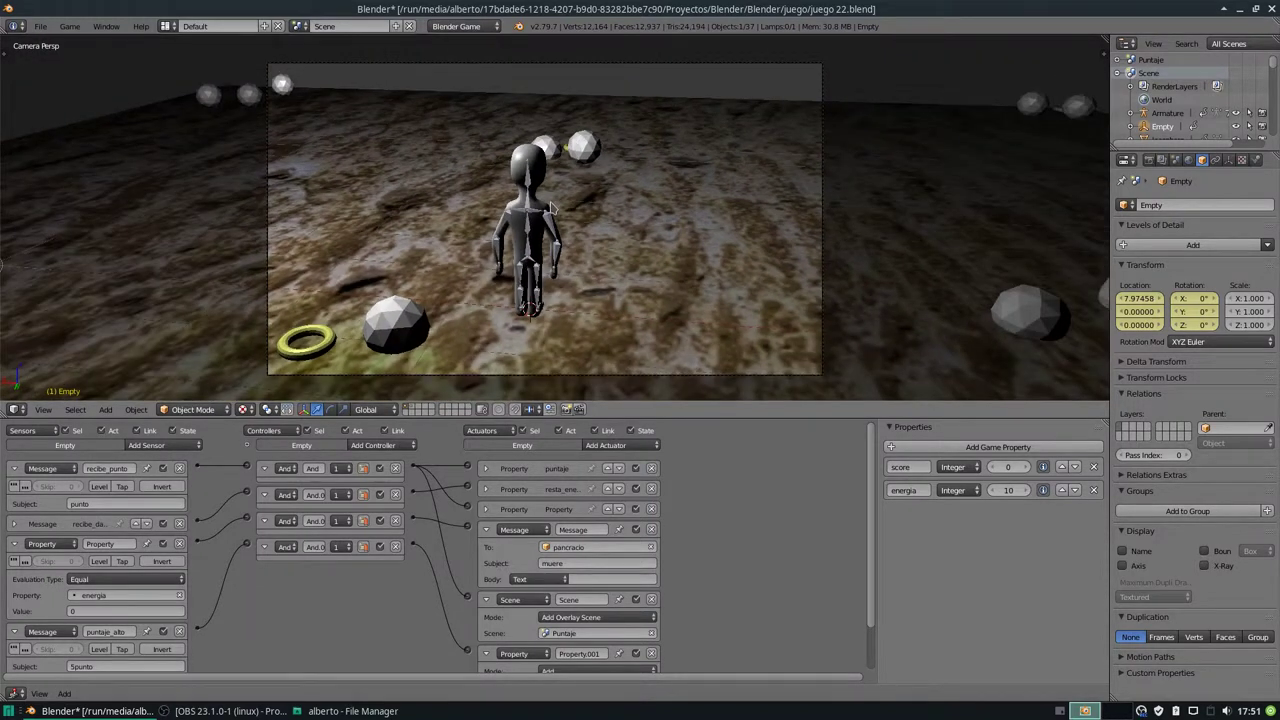
{"action": "key", "text": "p"}
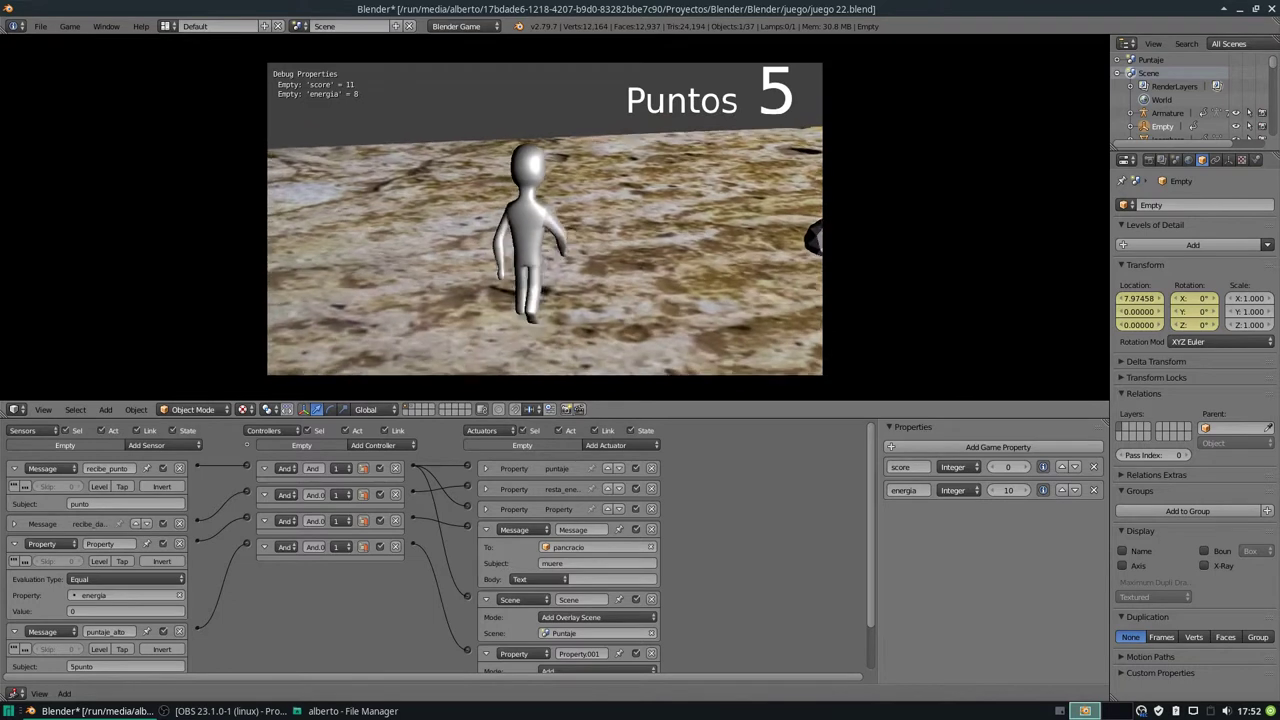
{"action": "key", "text": "Escape"}
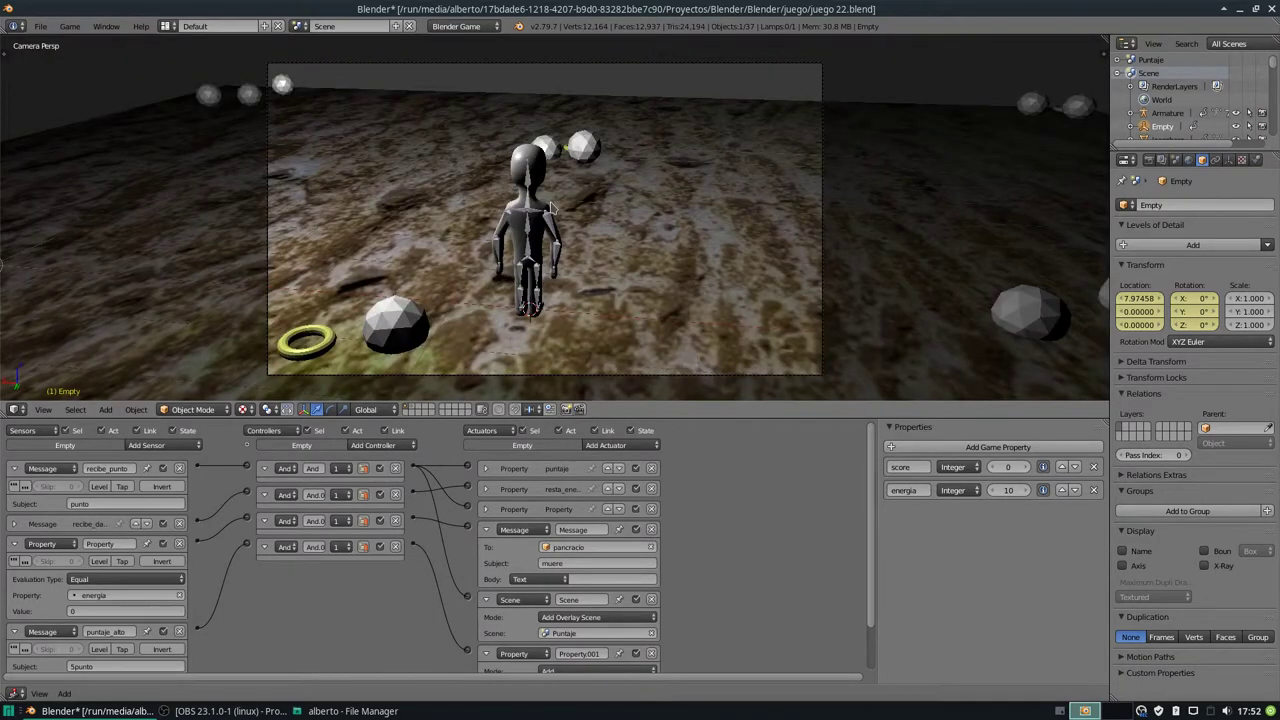
{"action": "right_click", "coordinate": [308, 360]}
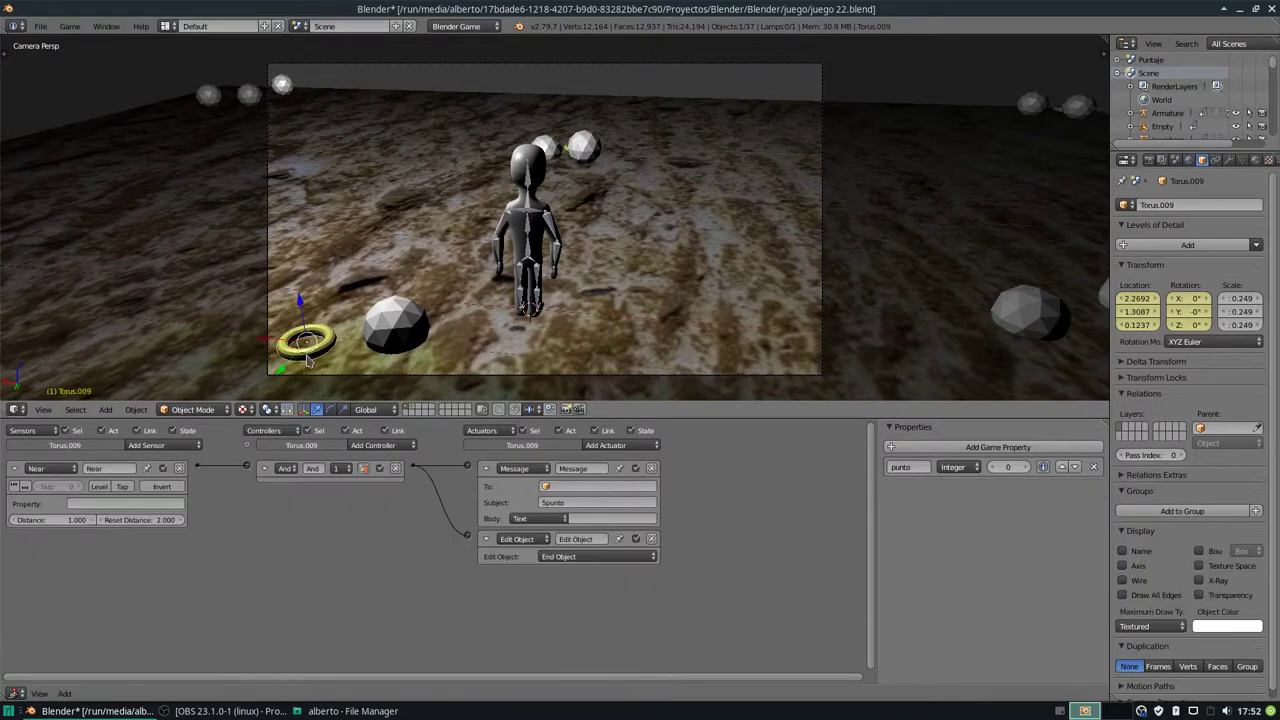
{"action": "right_click", "coordinate": [567, 150]}
{"action": "right_click", "coordinate": [298, 346]}
{"action": "scroll", "coordinate": [336, 340], "scroll_direction": "down", "scroll_amount": 3}
{"action": "mouse_move", "coordinate": [336, 340]}
{"action": "middle_mouse_down"}
{"action": "mouse_move", "coordinate": [577, 314]}
{"action": "mouse_move", "coordinate": [515, 298]}
{"action": "middle_mouse_up"}
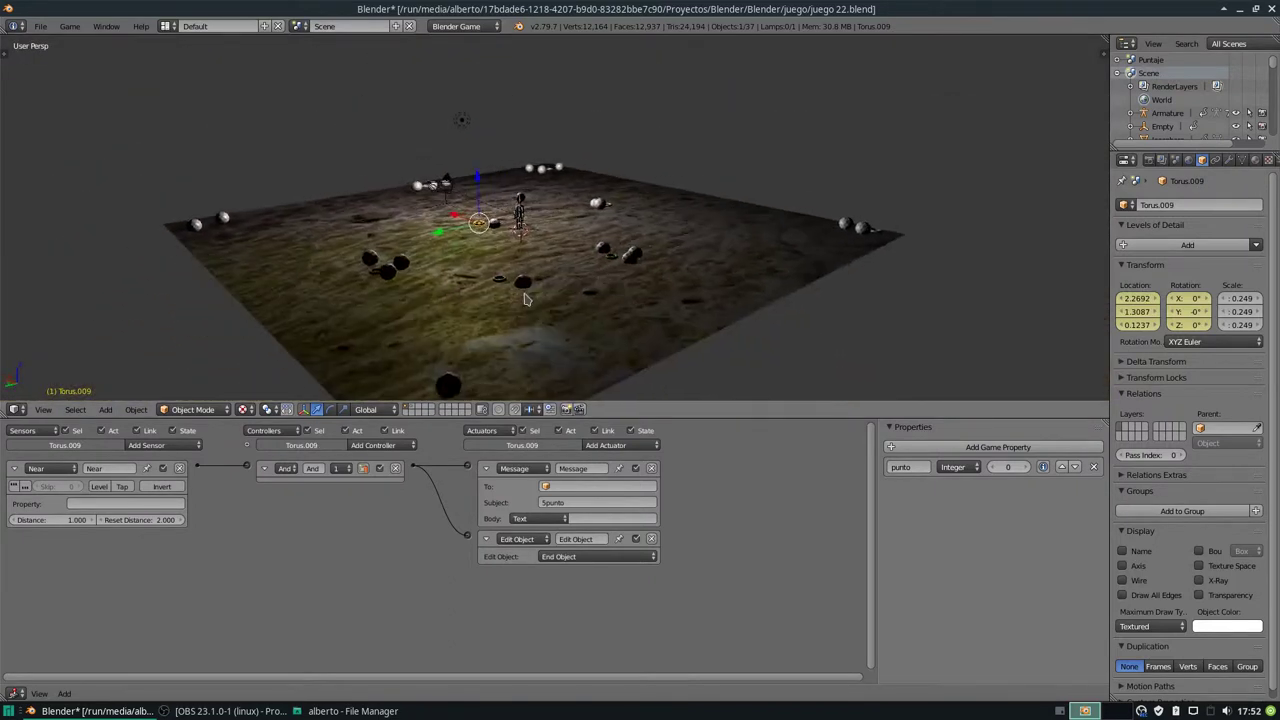
{"action": "scroll", "coordinate": [515, 298], "scroll_direction": "up", "scroll_amount": 3}
{"action": "scroll", "coordinate": [515, 298], "scroll_direction": "up", "scroll_amount": 2}
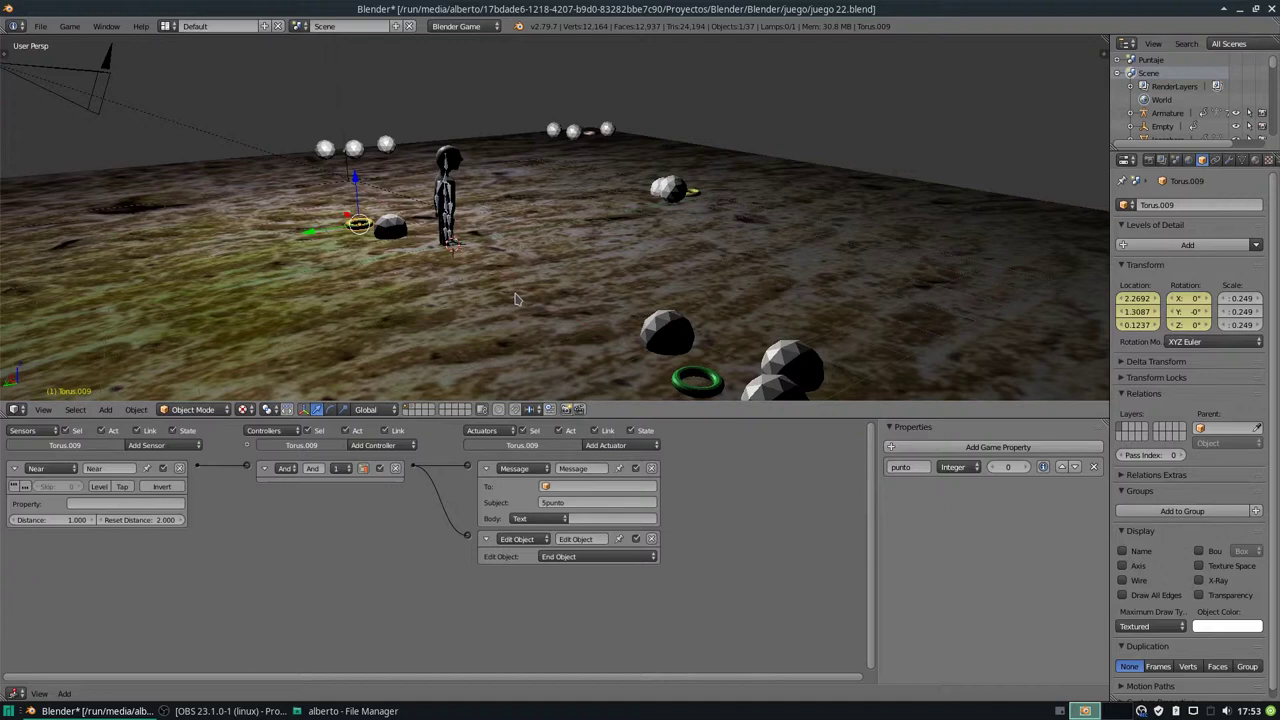
{"action": "key", "text": "KP_0"}
{"action": "key", "text": "p"}
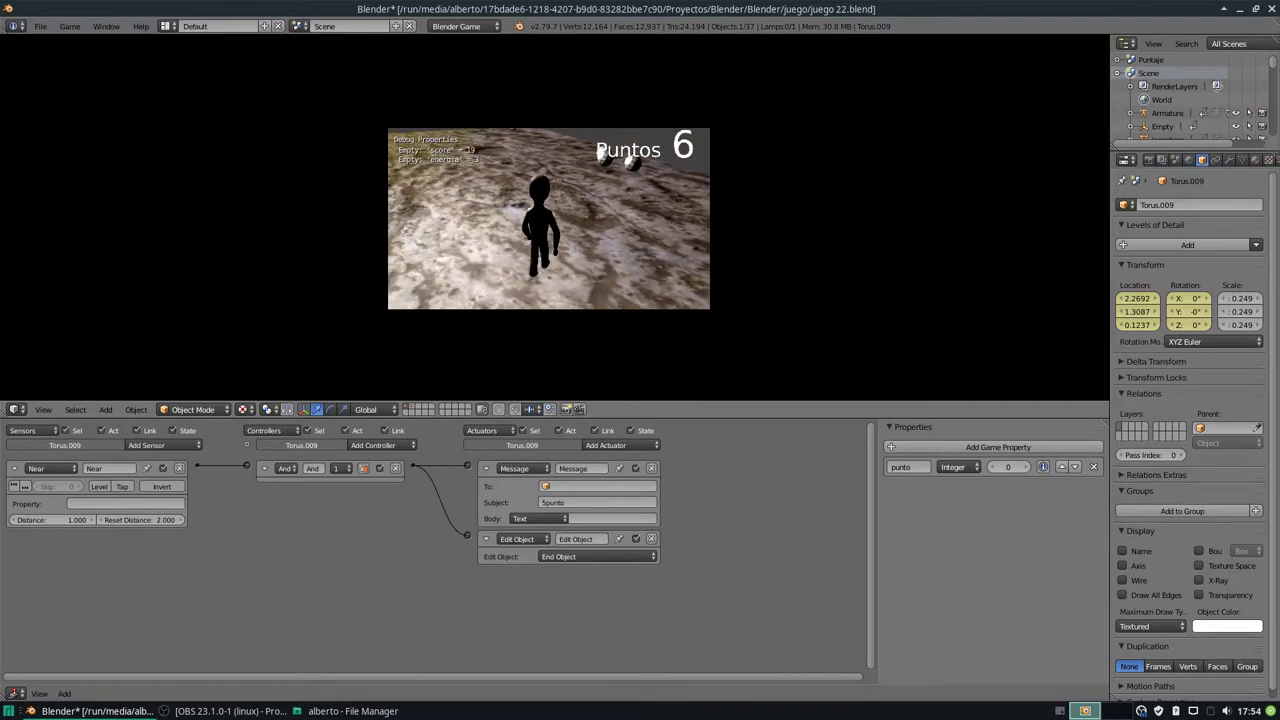
{"action": "key", "text": "Escape"}
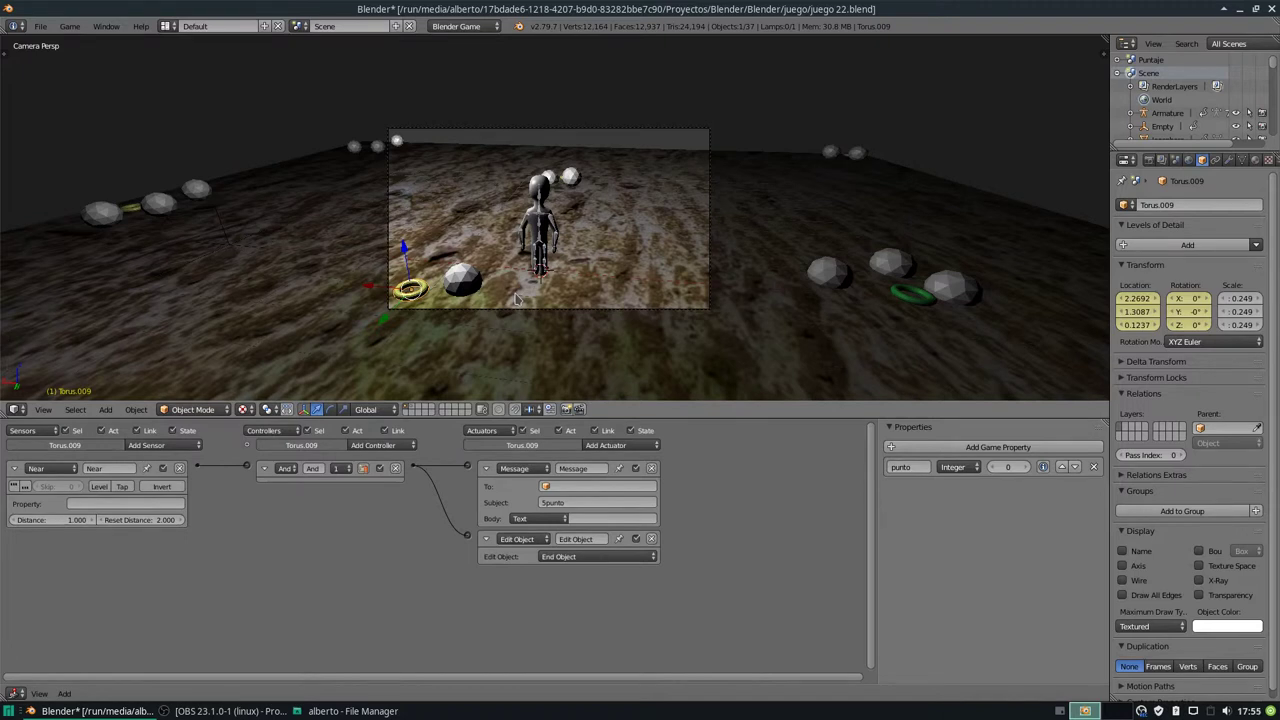
Save the project under the incremented name juego 23.blend.
{"action": "key", "text": "ctrl+shift+s"}
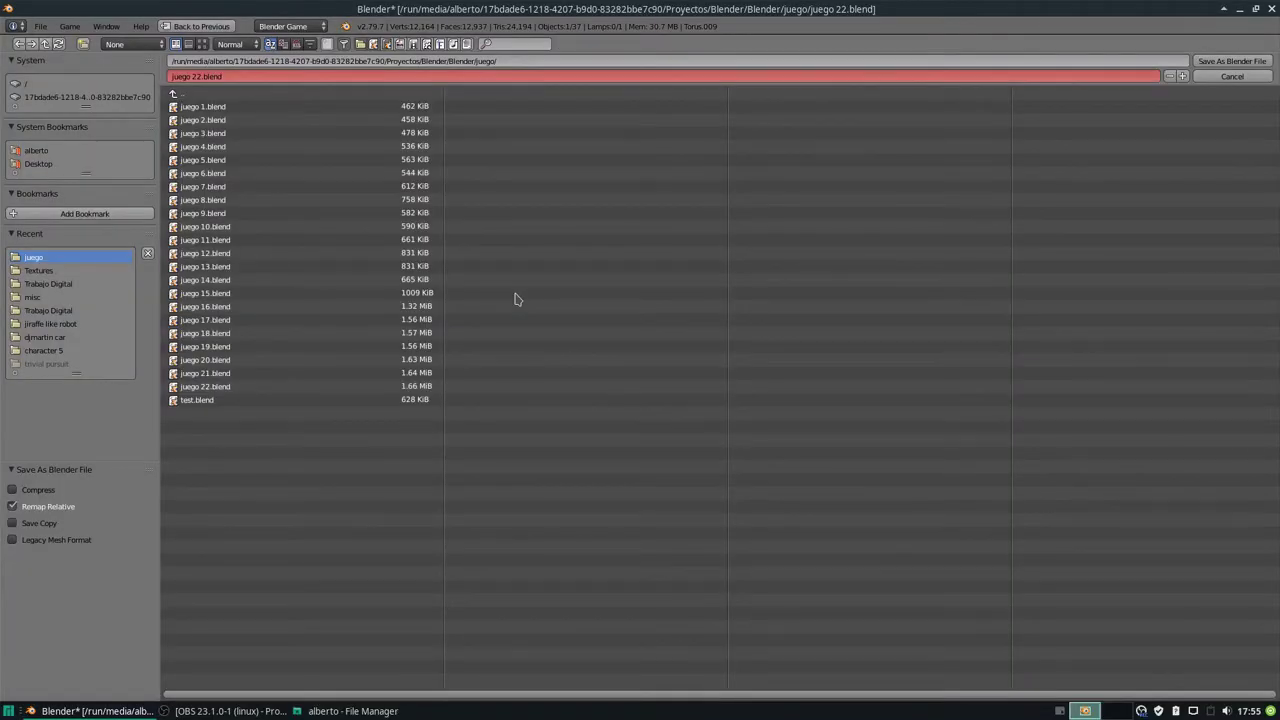
{"action": "key", "text": "KP_Add"}
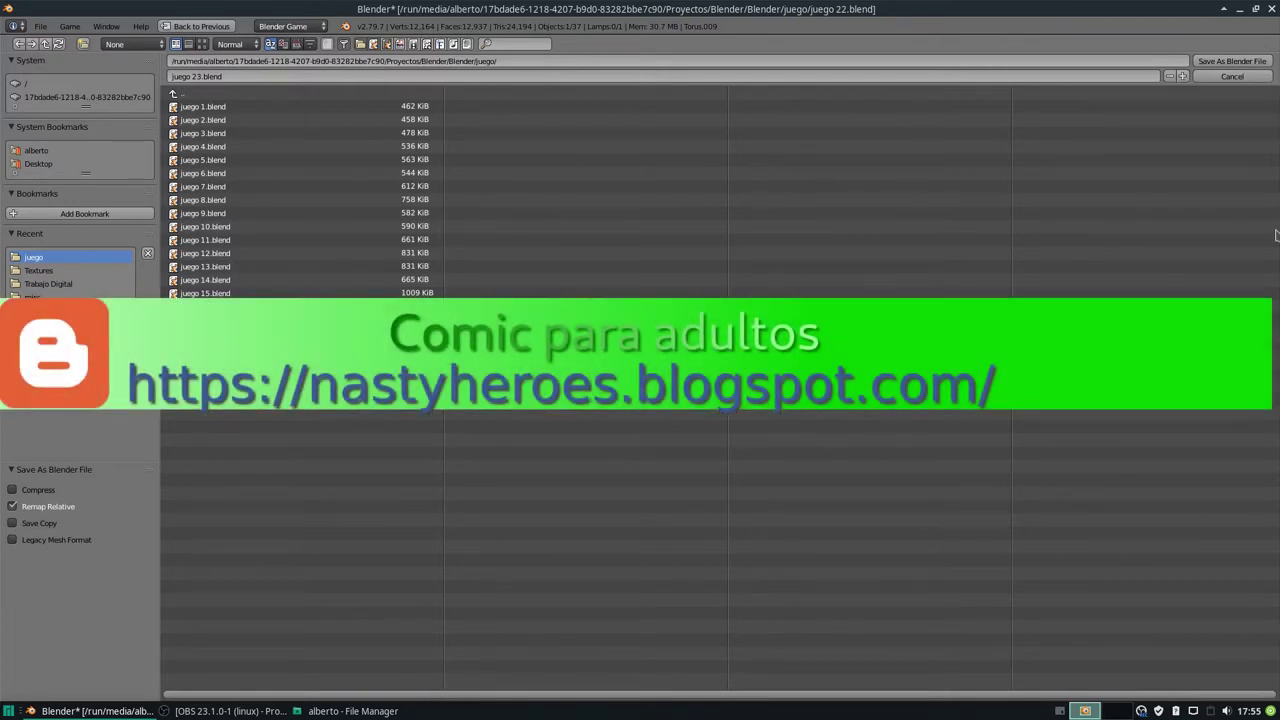
{"action": "key", "text": "Return"}
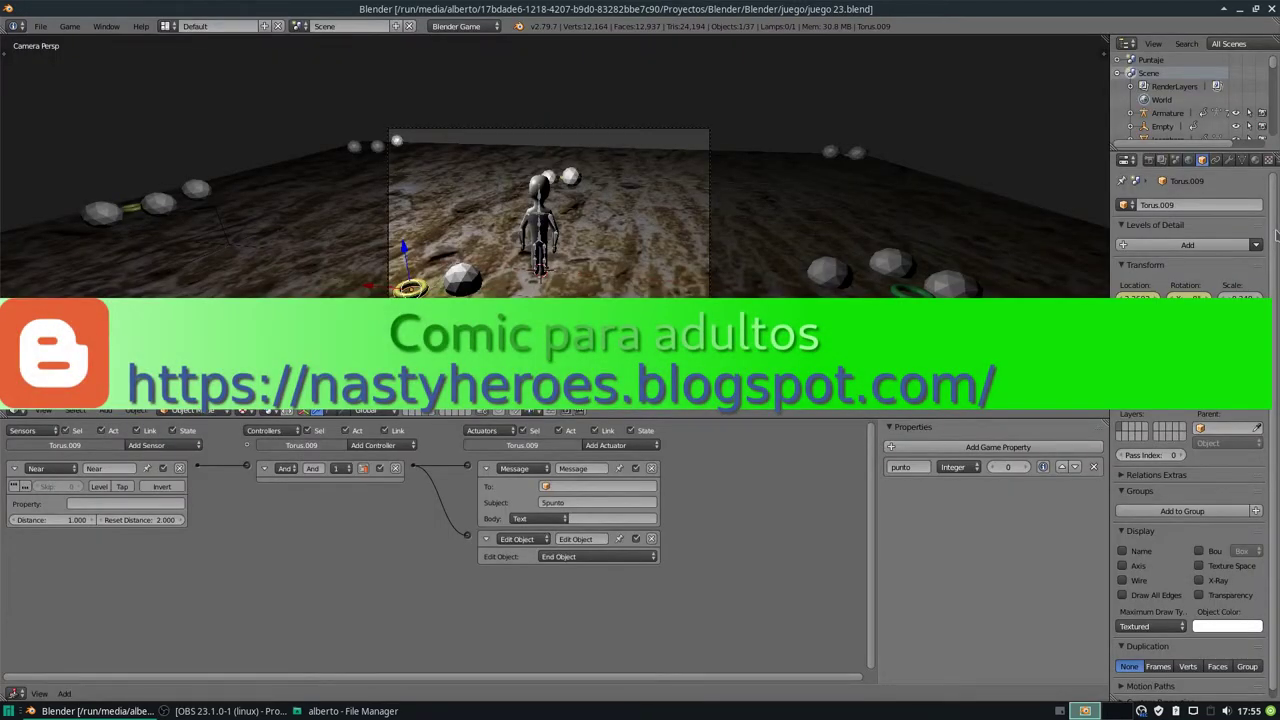